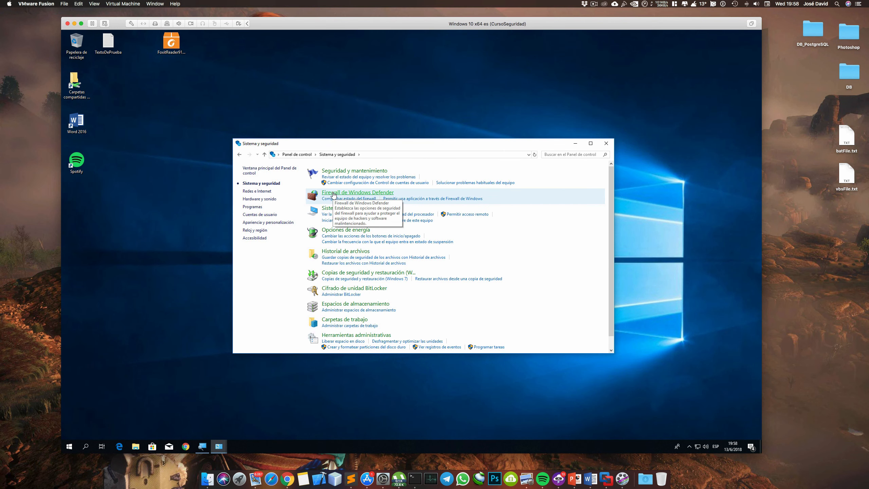
# Open Firewall de Windows Defender, and select the "Aquí estamos en la ventana de configuración general" bullet in the Word notes for reading
pyautogui.click(334, 194)
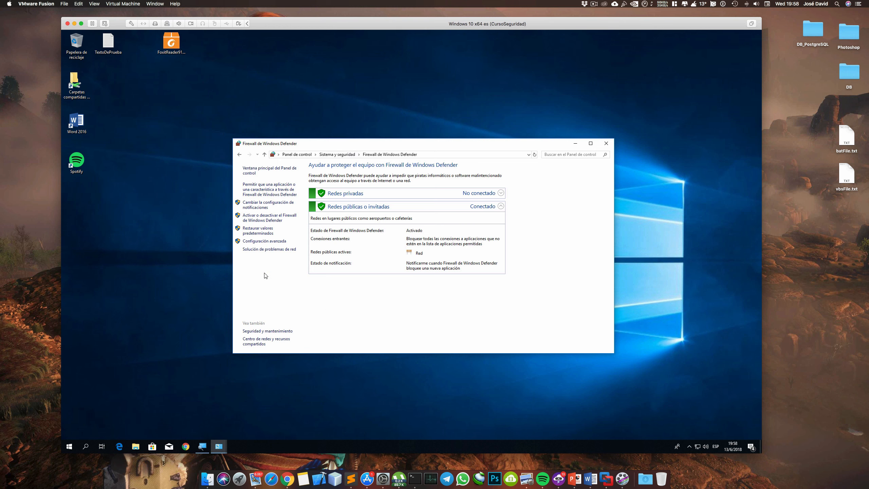
pyautogui.hotkey('ctrl', 'Right')
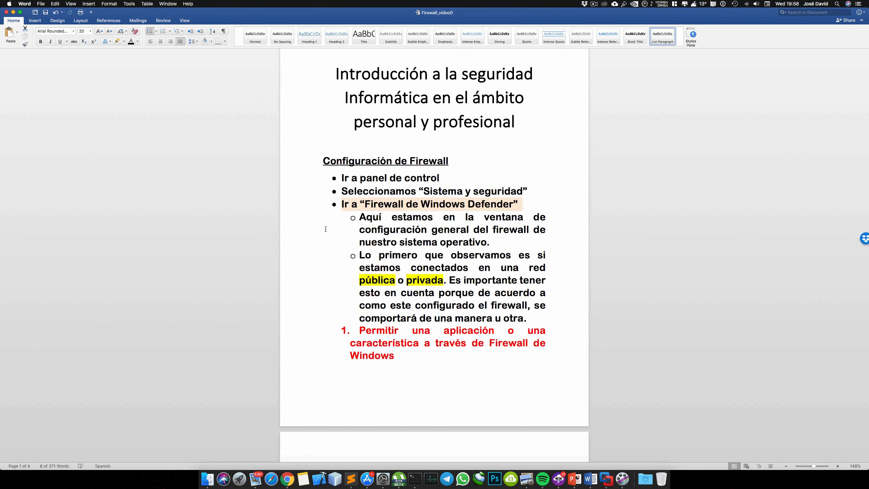
pyautogui.click(308, 221)
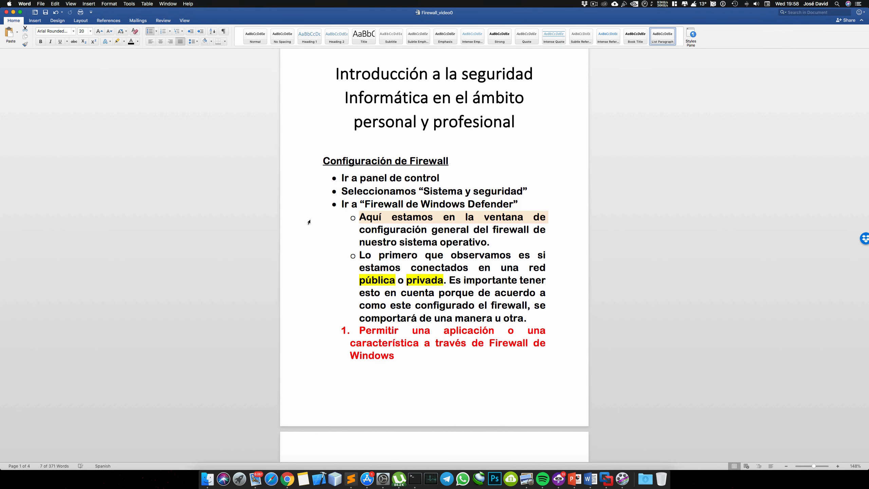
pyautogui.hotkey('shift', 'Down')
pyautogui.hotkey('shift', 'Down')
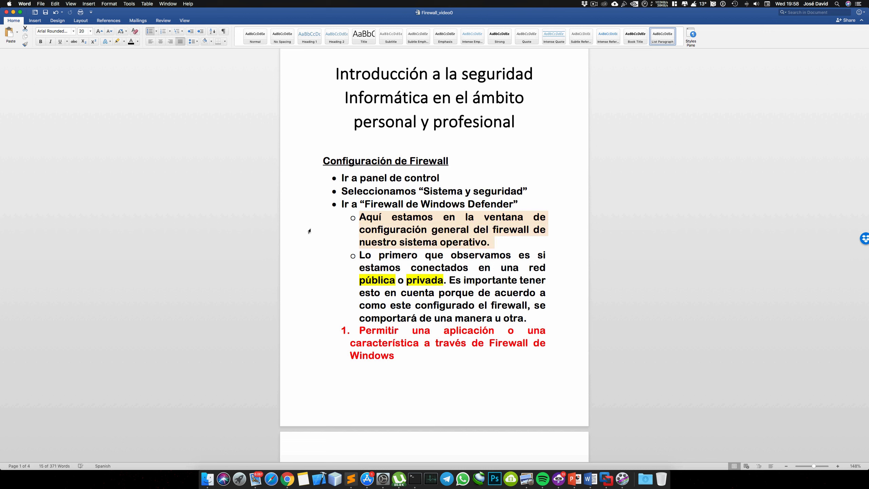
# Select the notes bullet about "pública" and "privada" networks line by line, and expand the "Redes privadas" details in the firewall window
pyautogui.click(313, 266)
pyautogui.click(313, 262)
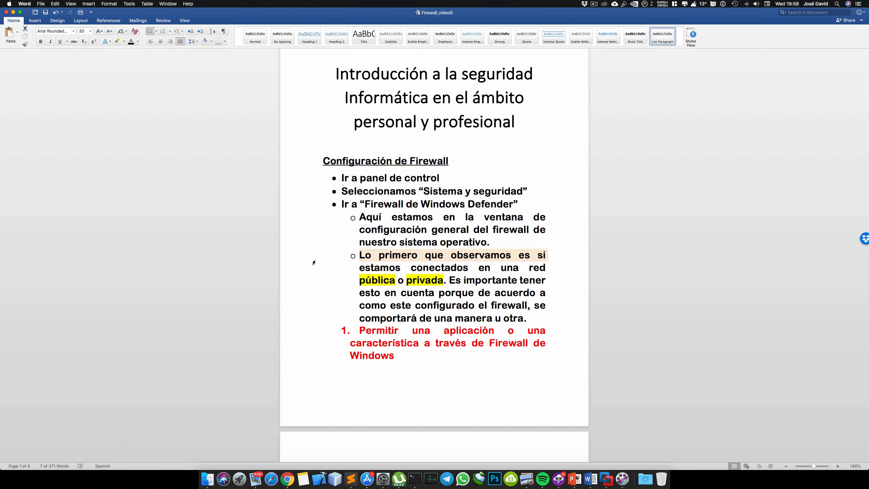
pyautogui.hotkey('shift', 'Down')
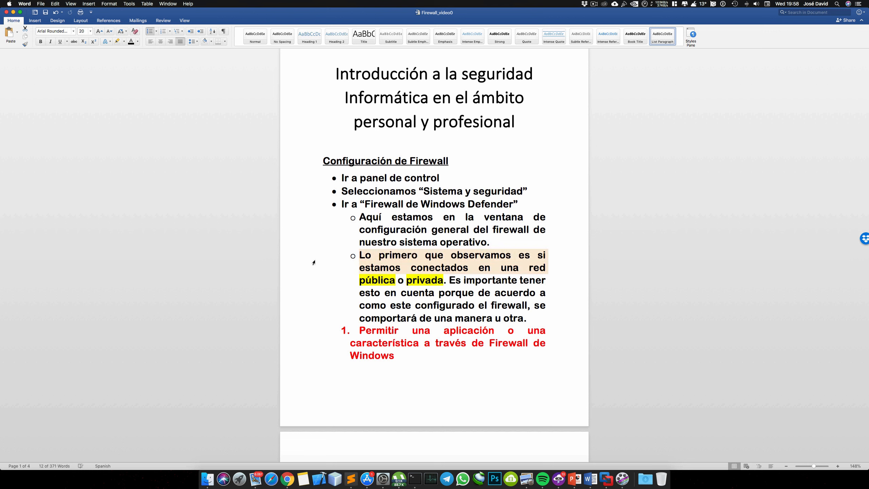
pyautogui.hotkey('shift', 'Down')
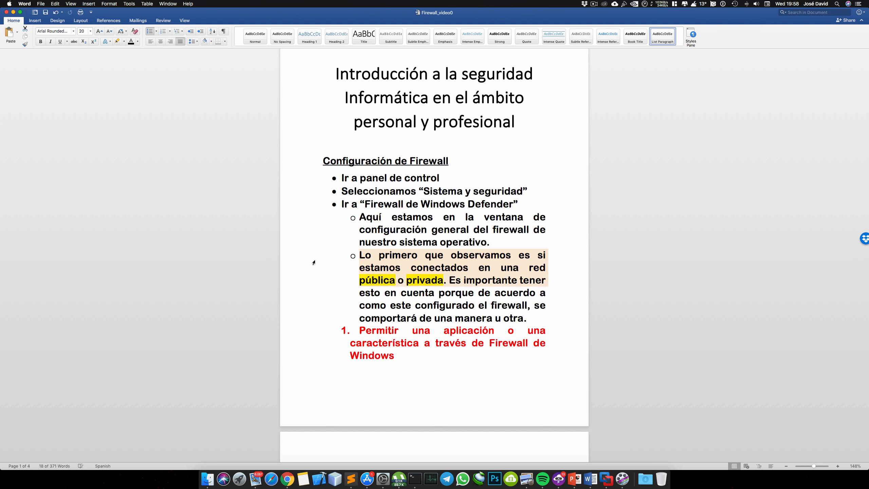
pyautogui.hotkey('shift', 'Down')
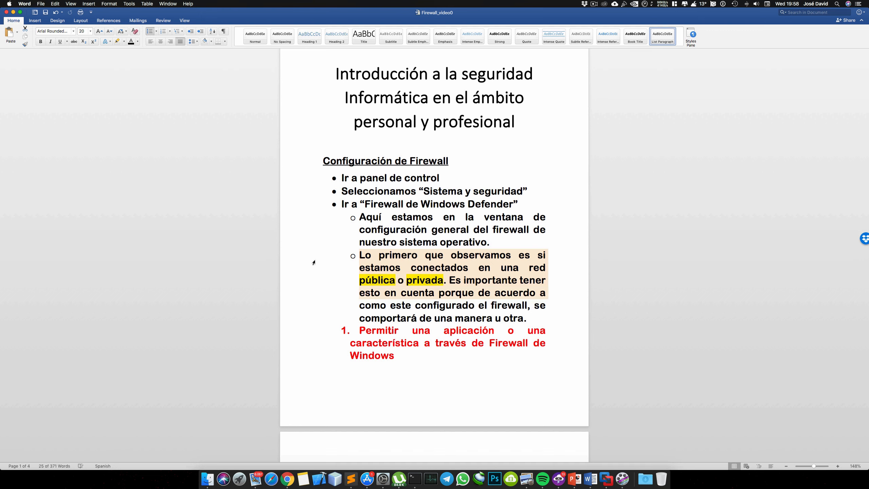
pyautogui.hotkey('shift', 'Down')
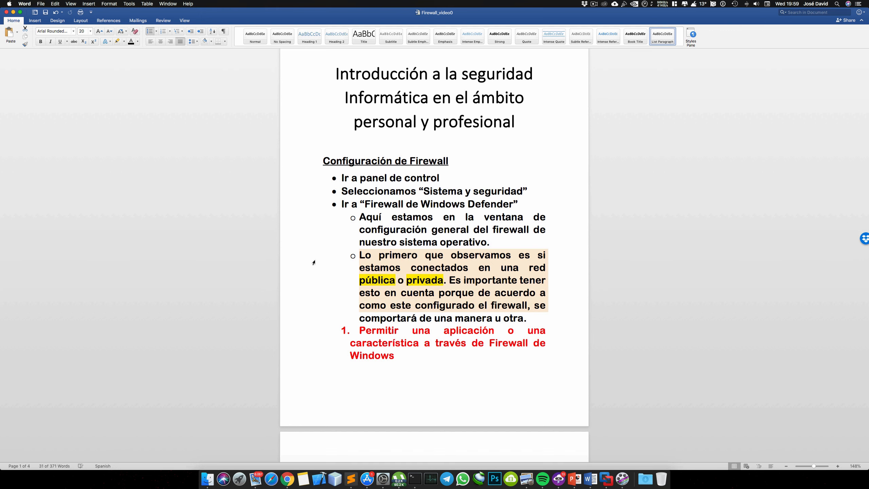
pyautogui.hotkey('shift', 'Down')
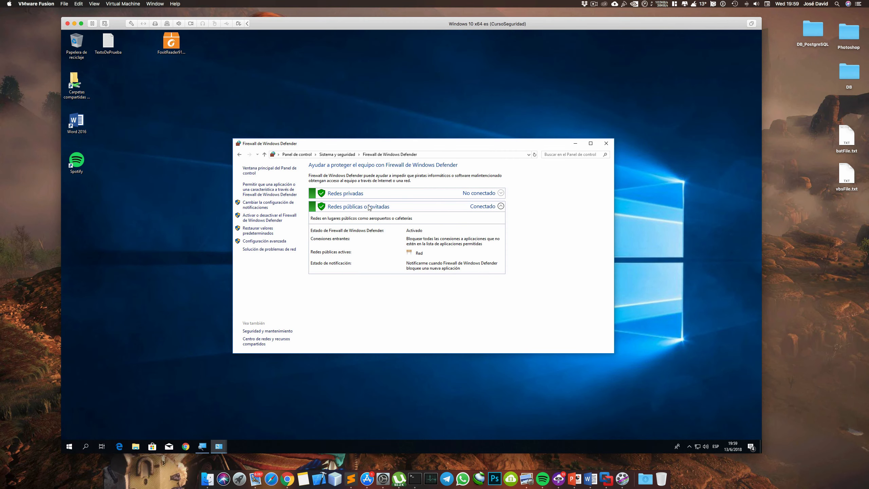
pyautogui.click(370, 198)
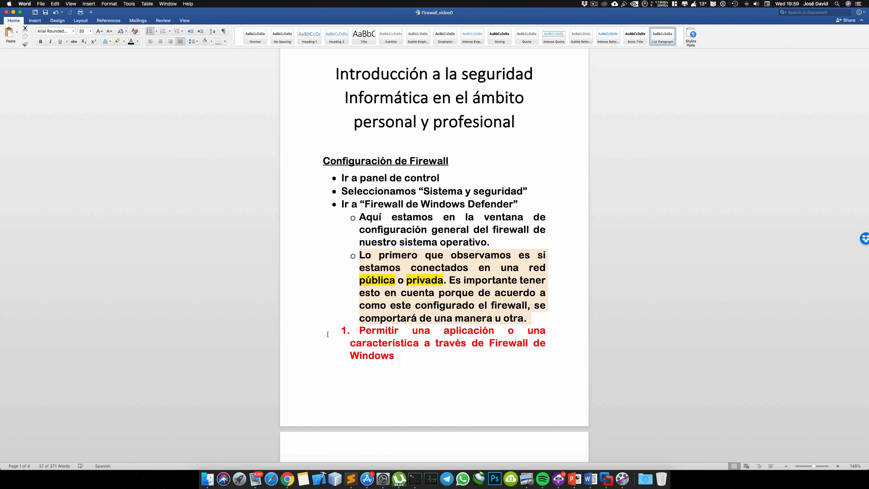
# Back in the Word notes, select the whole red heading "Permitir una aplicación o una característica a través de Firewall de Windows"
pyautogui.click(308, 336)
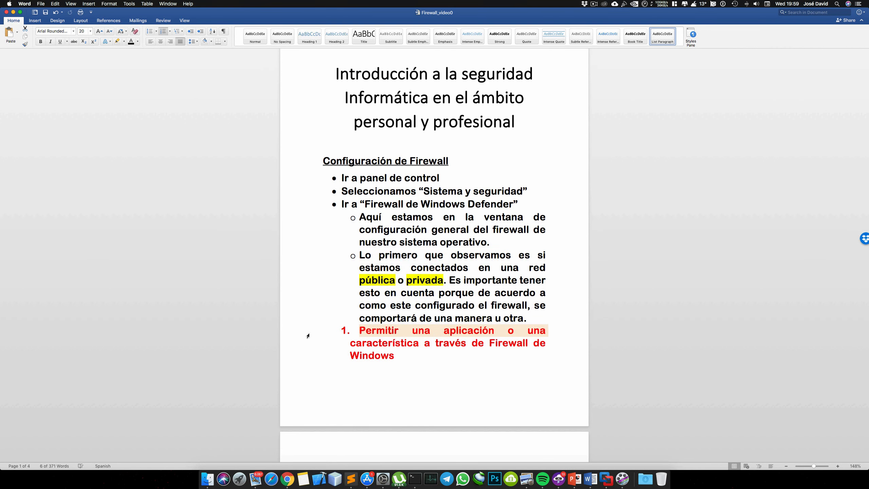
pyautogui.hotkey('shift', 'Down')
pyautogui.hotkey('shift', 'Down')
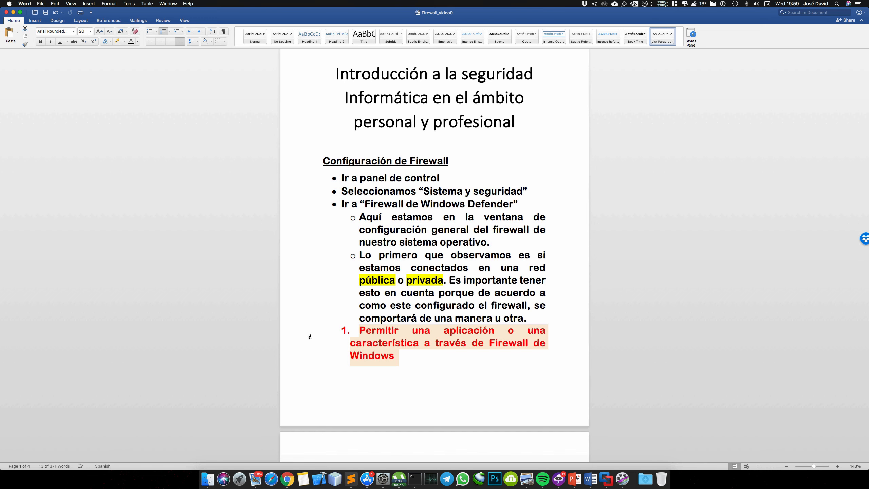
# Select the "Podemos observar todas las aplicaciones que están permitidas" paragraph on page 2 of the notes to read it
pyautogui.scroll(-5, 307, 335)
pyautogui.scroll(-3, 312, 336)
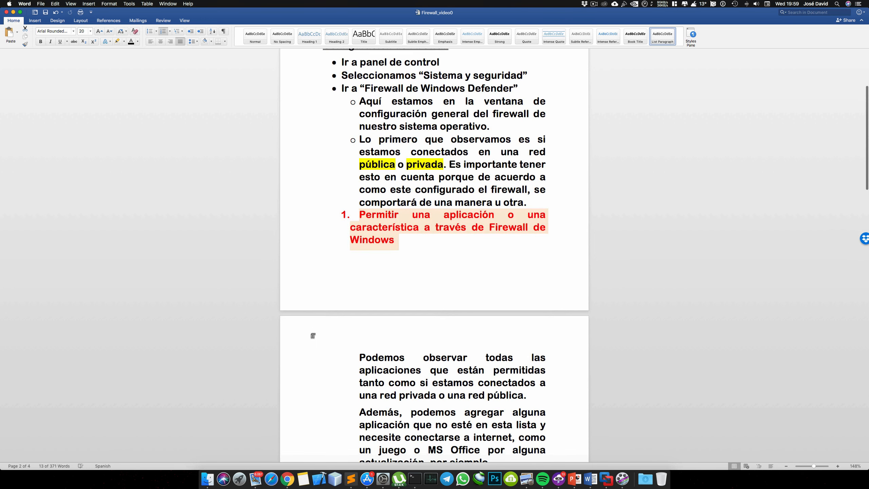
pyautogui.scroll(-4, 312, 335)
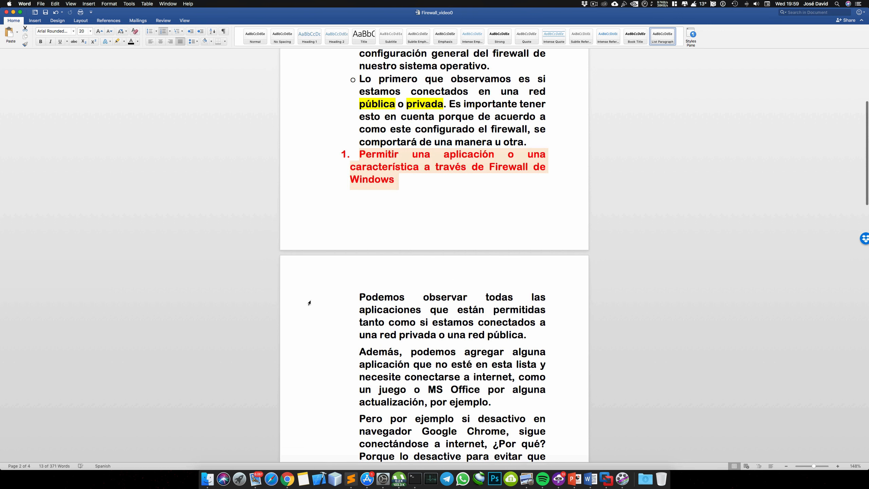
pyautogui.click(309, 302)
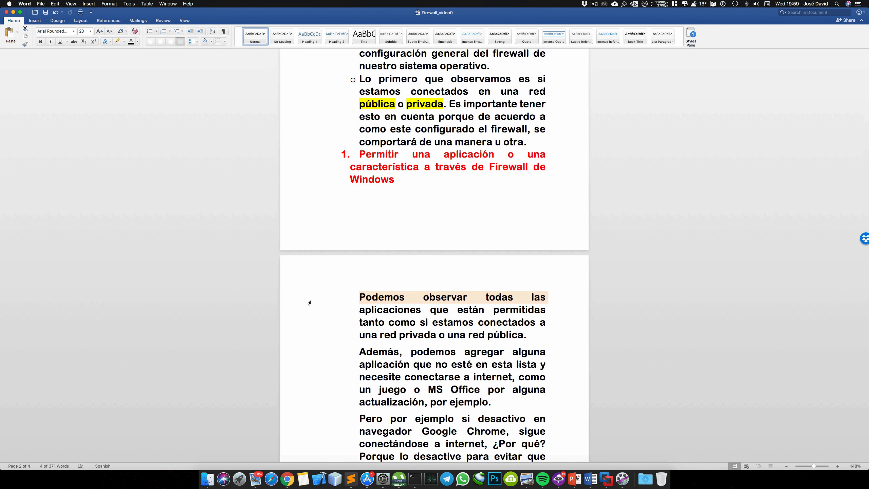
pyautogui.hotkey('shift', 'Down')
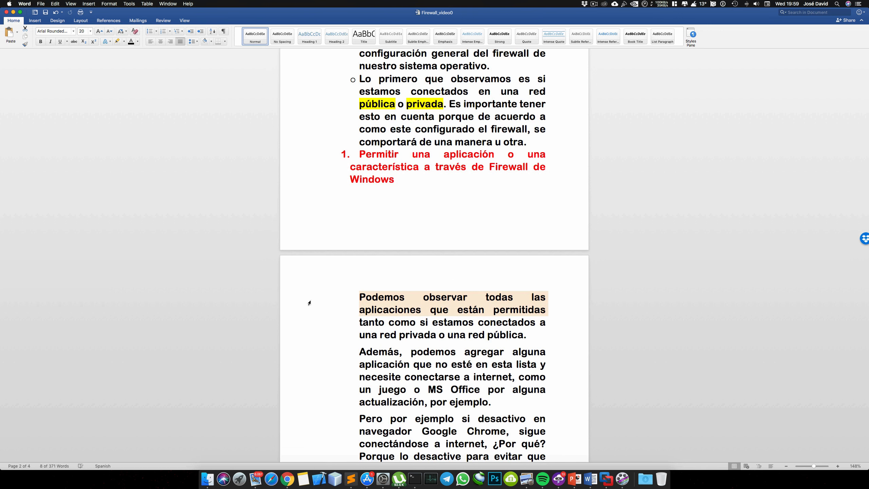
pyautogui.hotkey('shift', 'Down')
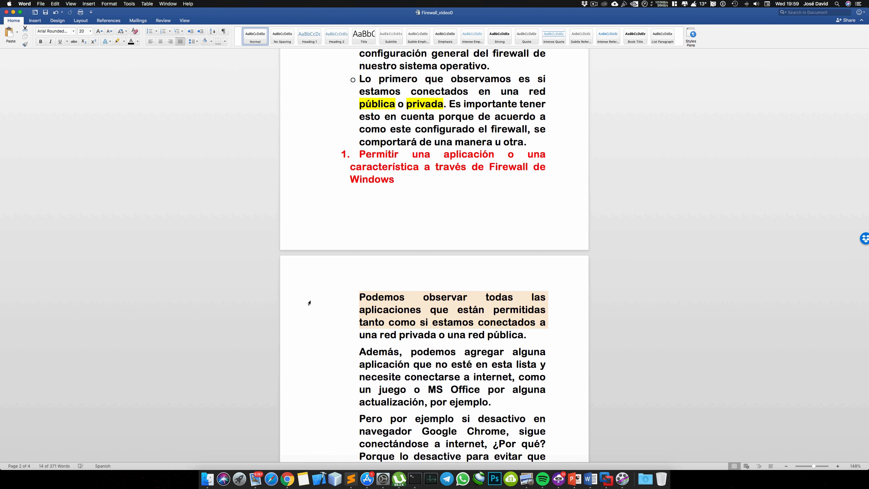
pyautogui.hotkey('shift', 'Down')
# Return to the Windows virtual machine, open the firewall's allowed applications list and unlock its settings for changes
pyautogui.hotkey('ctrl', 'Left')
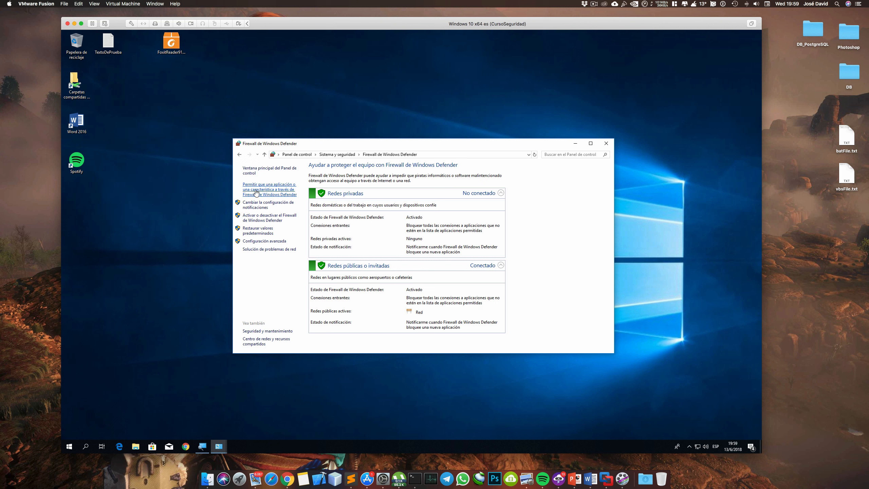
pyautogui.click(257, 191)
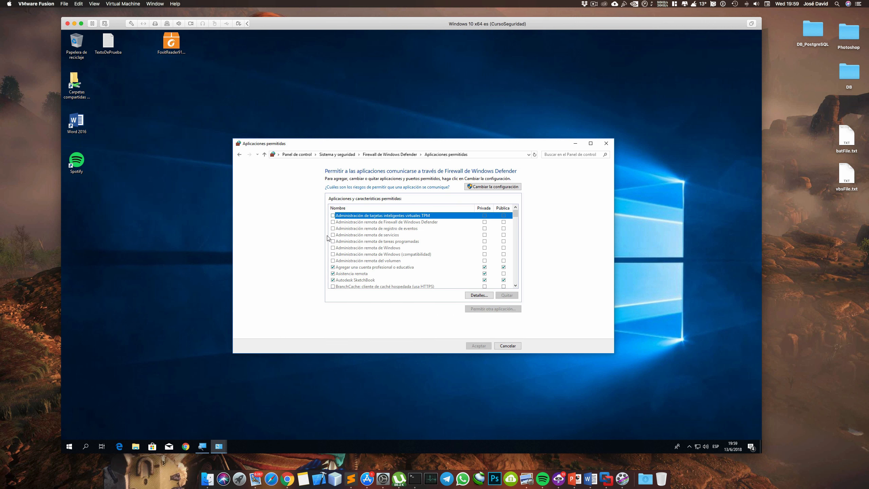
pyautogui.click(495, 190)
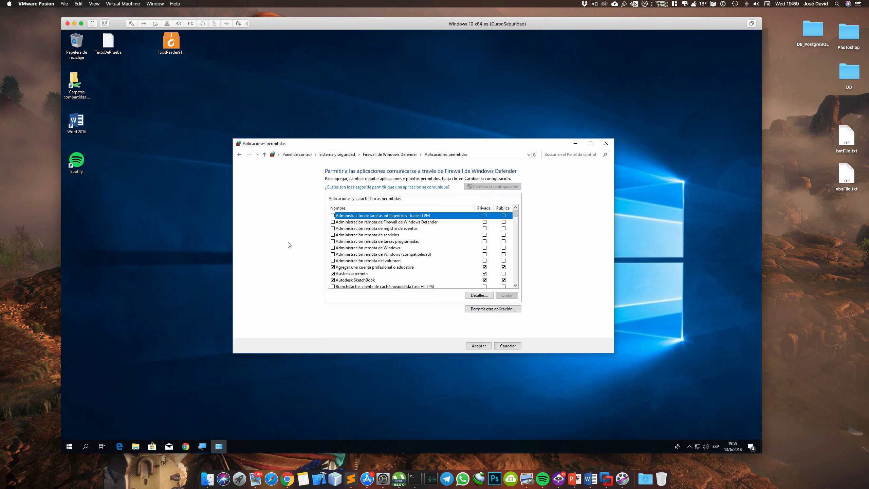
# Switch to the Word notes and select the "Además, podemos agregar alguna aplicación" paragraph line by line to read it
pyautogui.press('super+Tab')
pyautogui.scroll(-5, 339, 257)
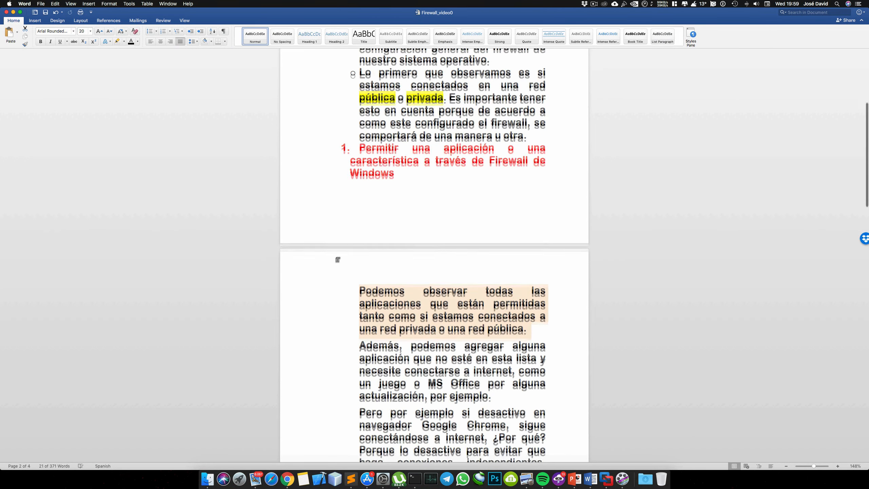
pyautogui.click(347, 267)
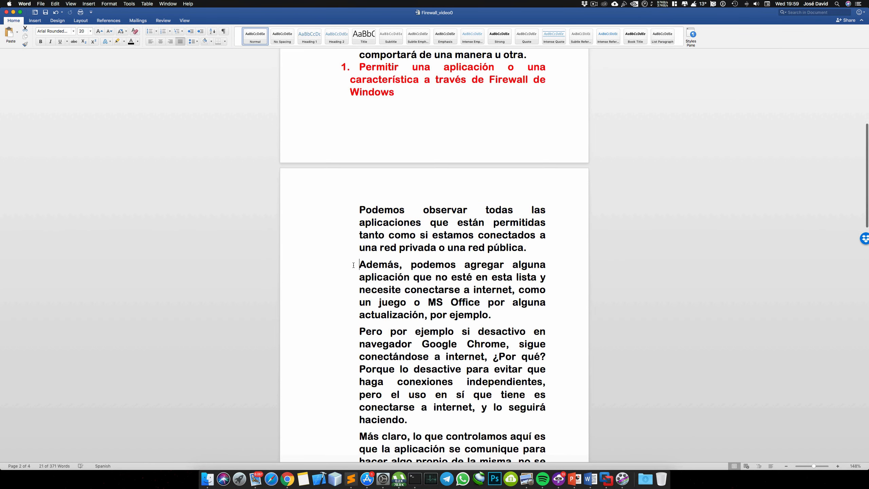
pyautogui.click(318, 269)
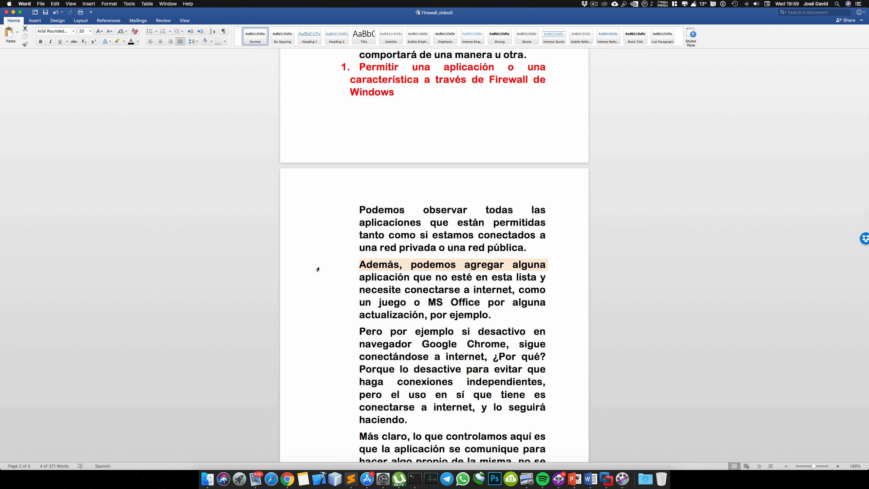
pyautogui.hotkey('shift', 'Down')
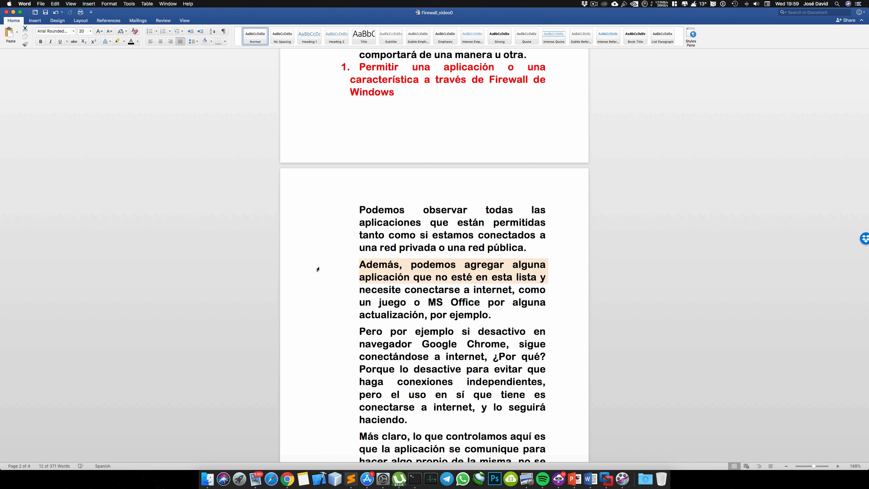
pyautogui.hotkey('shift', 'Down')
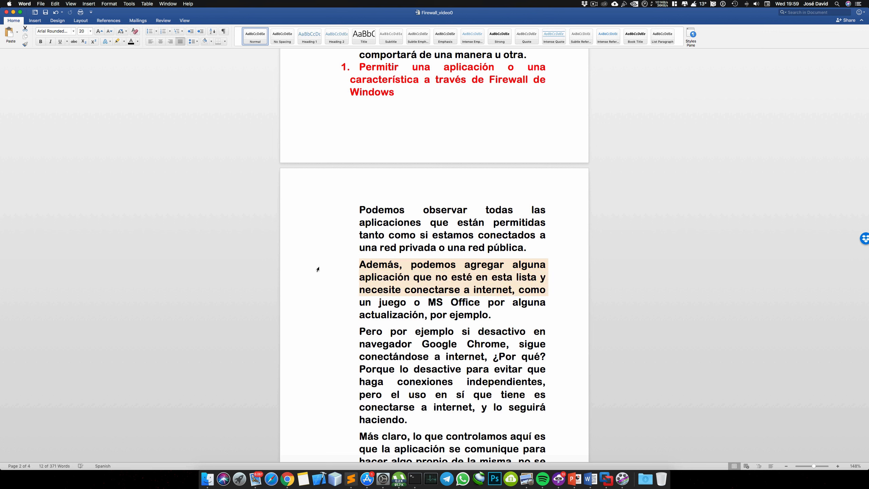
pyautogui.hotkey('shift', 'Down')
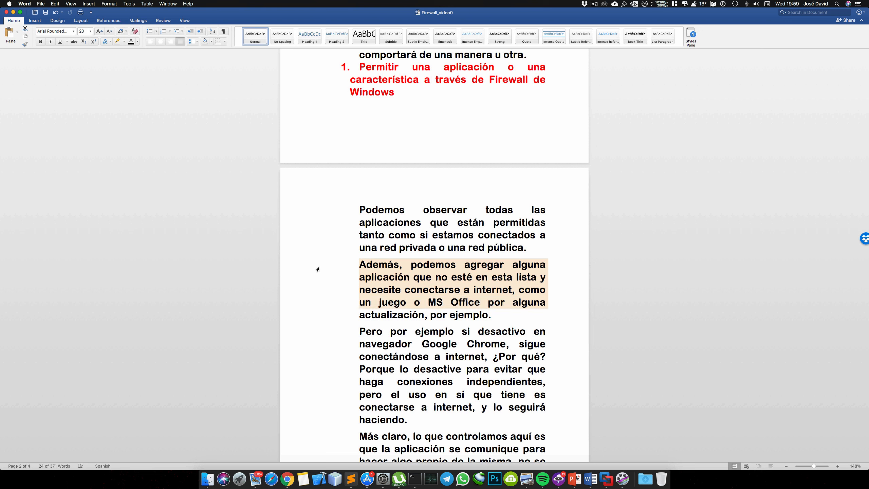
pyautogui.hotkey('shift', 'Down')
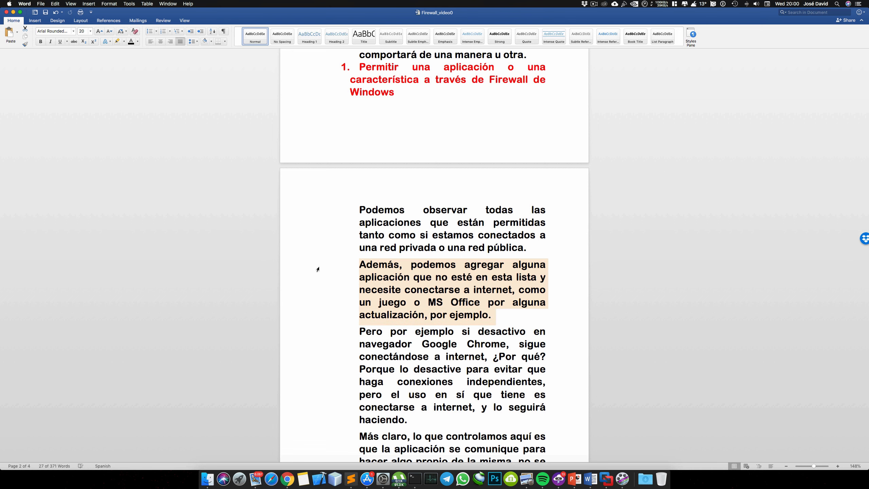
# Select the opening lines of the "Pero por ejemplo si desactivo en navegador Google Chrome" paragraph to read them
pyautogui.scroll(-3, 317, 269)
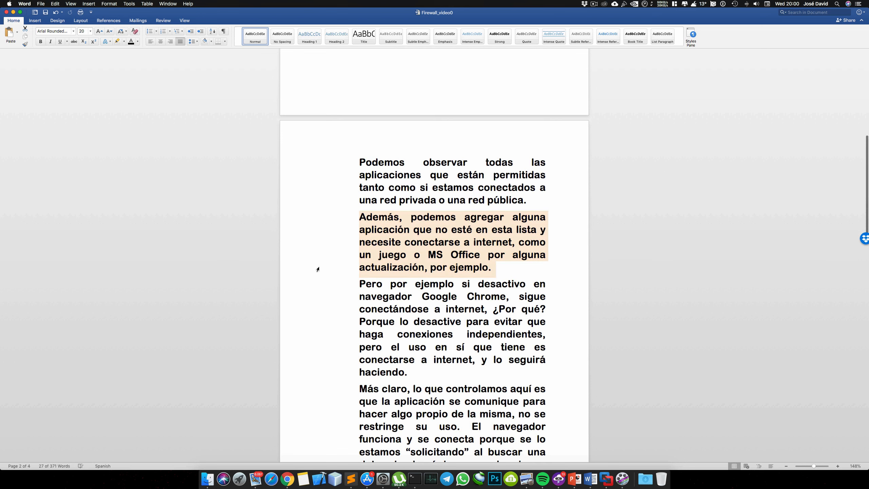
pyautogui.scroll(-2, 317, 269)
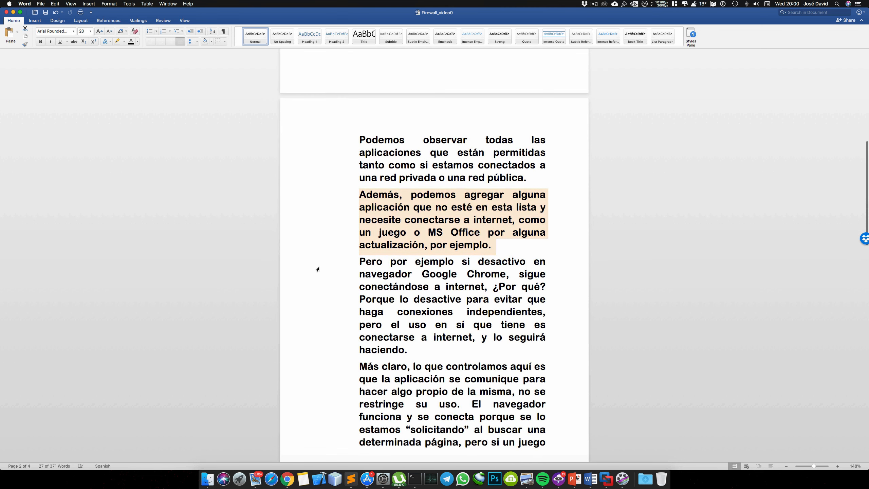
pyautogui.click(318, 269)
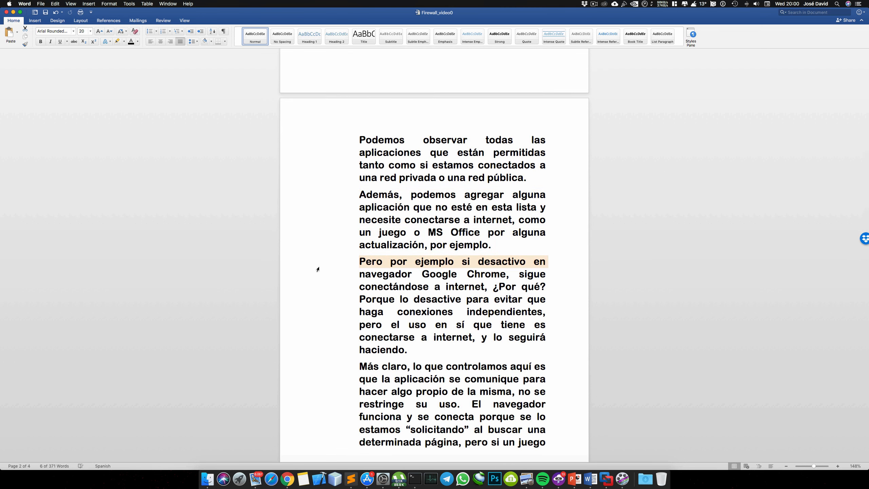
pyautogui.hotkey('shift', 'Down')
pyautogui.hotkey('shift', 'Down')
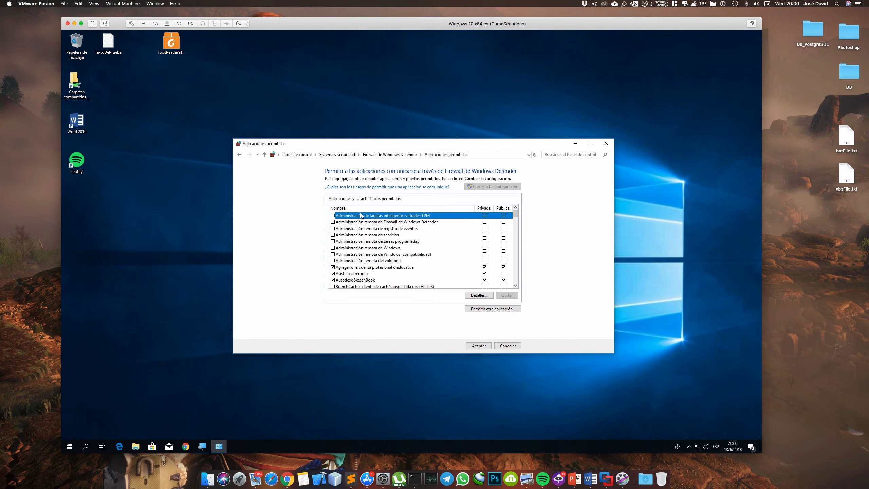
# Locate Google Chrome in the virtual machine's allowed applications list, accept the settings and reopen the list
pyautogui.press('g')
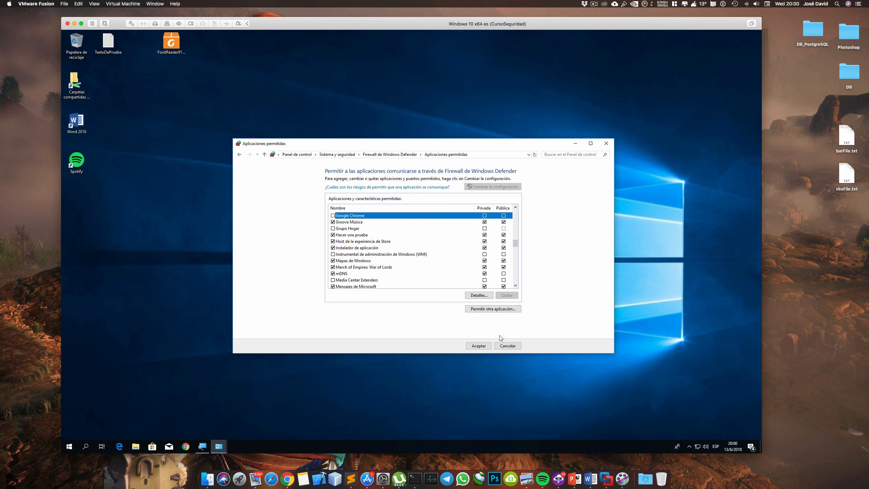
pyautogui.click(479, 345)
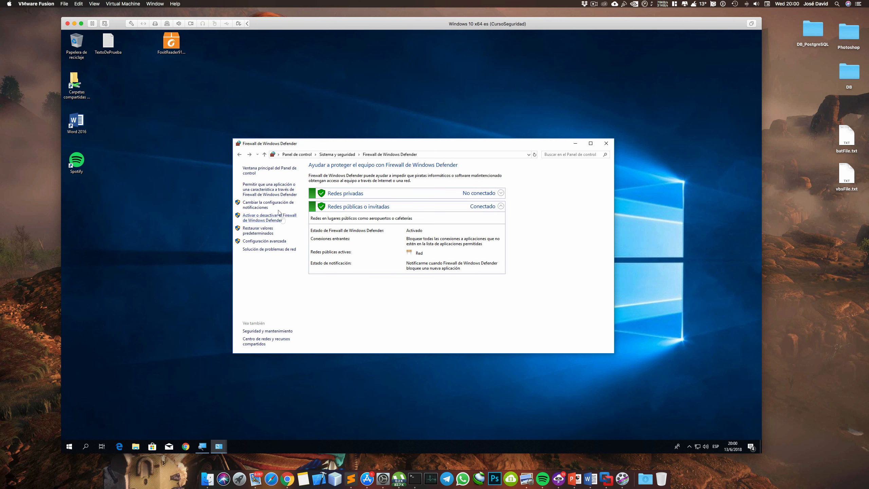
pyautogui.click(266, 192)
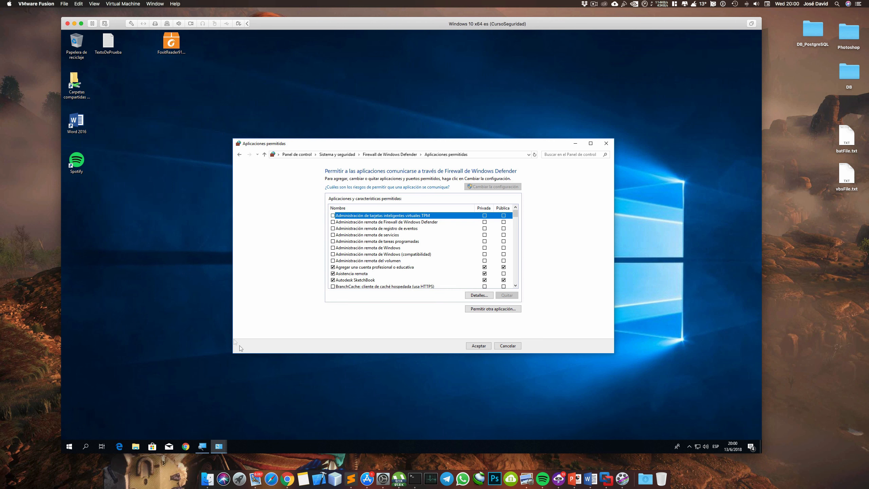
# Launch Google Chrome in the virtual machine and load the Google home page to test internet access
pyautogui.click(186, 446)
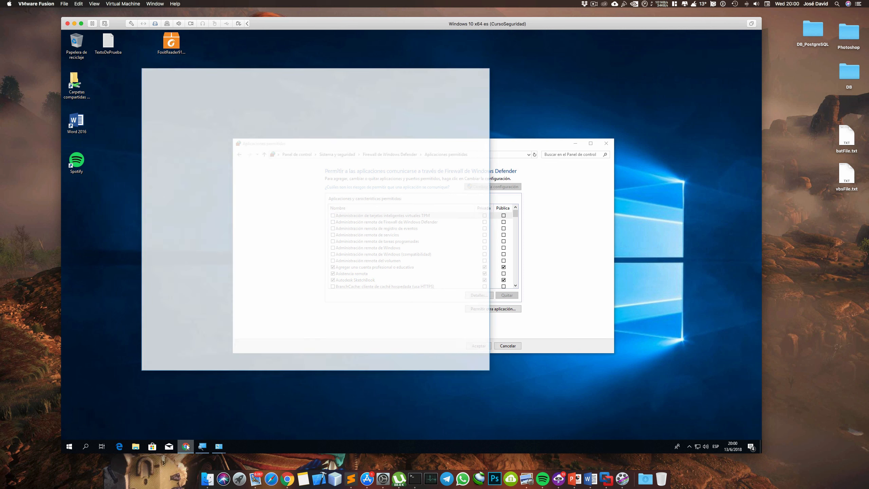
pyautogui.click(213, 90)
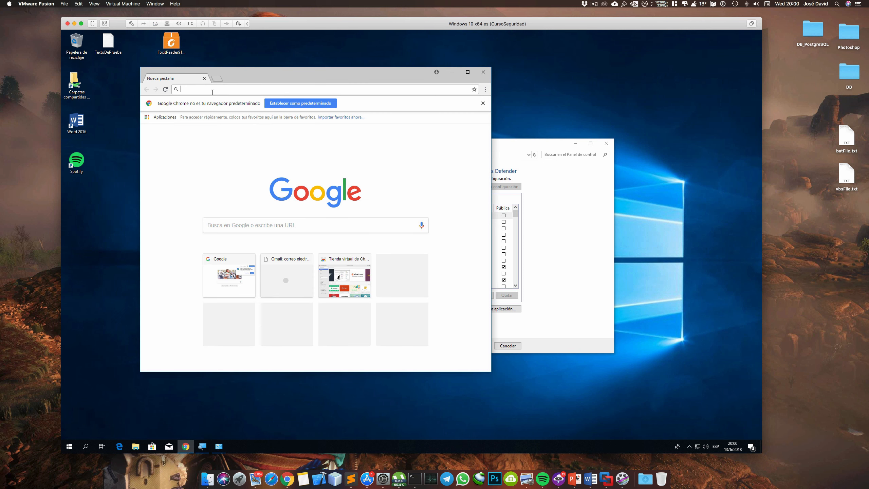
pyautogui.write('google')
pyautogui.press('Return')
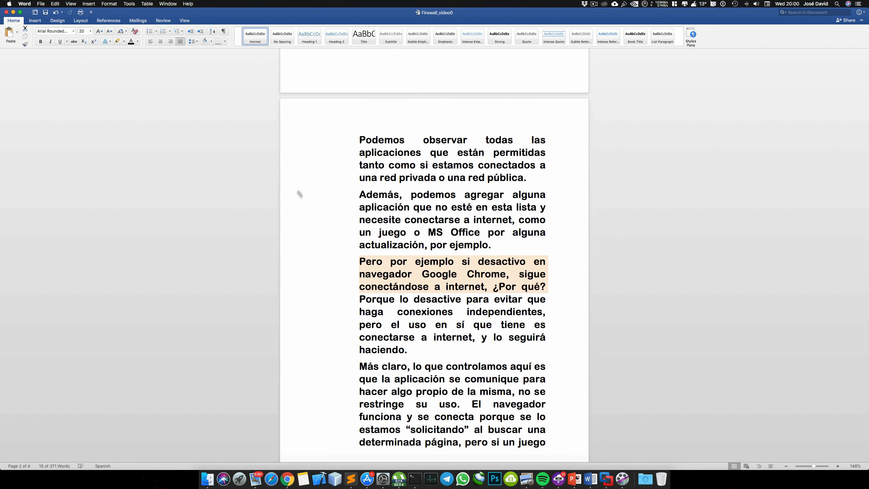
# Switch to the Word notes and select line by line from "Porque lo desactive para evitar que" to "haciendo." to read it
pyautogui.click(310, 300)
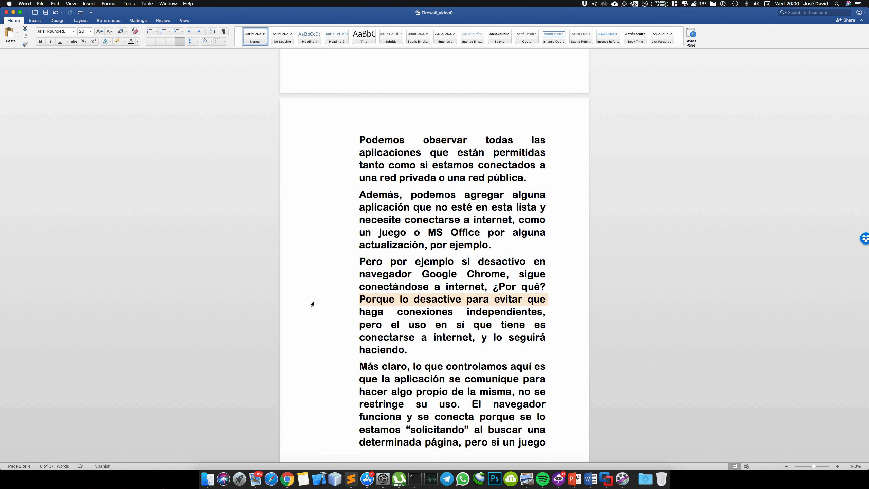
pyautogui.hotkey('shift', 'Down')
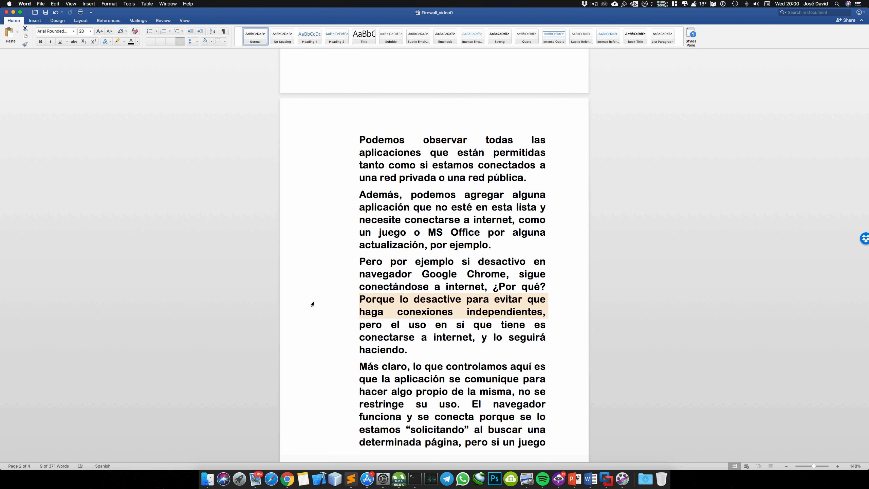
pyautogui.hotkey('shift', 'Down')
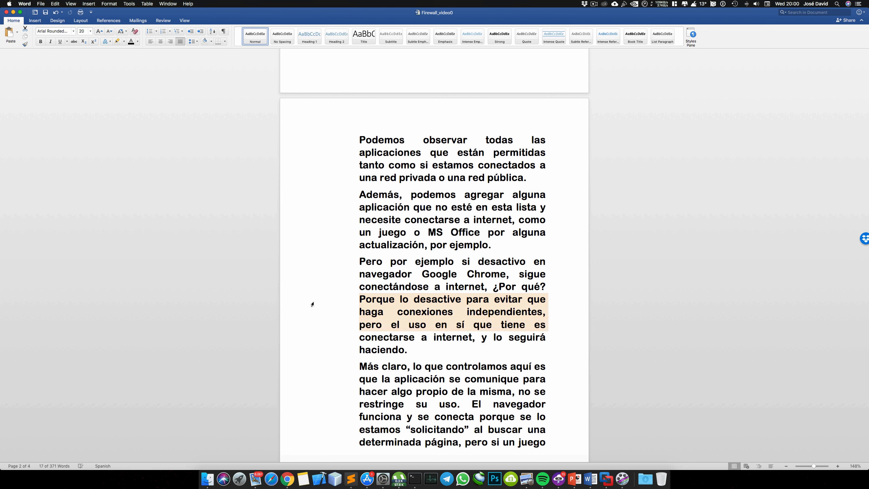
pyautogui.hotkey('shift', 'Down')
pyautogui.hotkey('shift', 'Down')
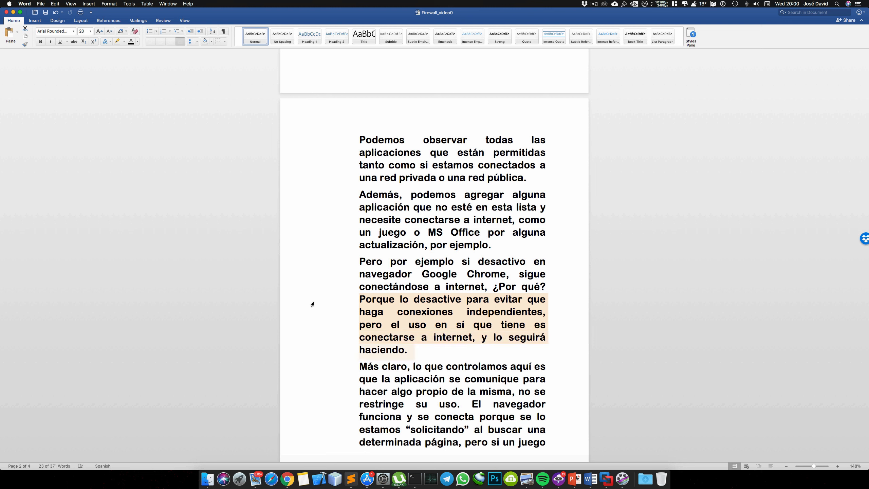
# Extend the selection line by line through the "Más claro, lo que controlamos aquí" paragraph, ending at "podrá comunicarse.", to read it
pyautogui.hotkey('shift', 'Down')
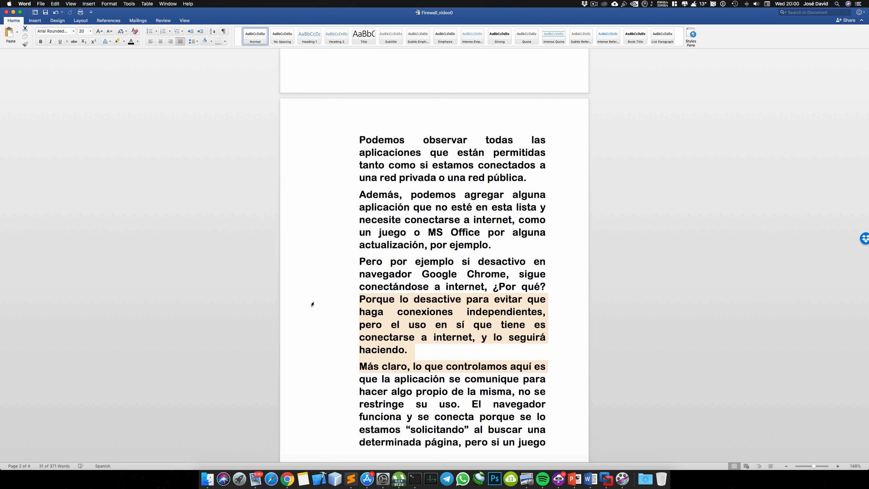
pyautogui.hotkey('shift', 'Down')
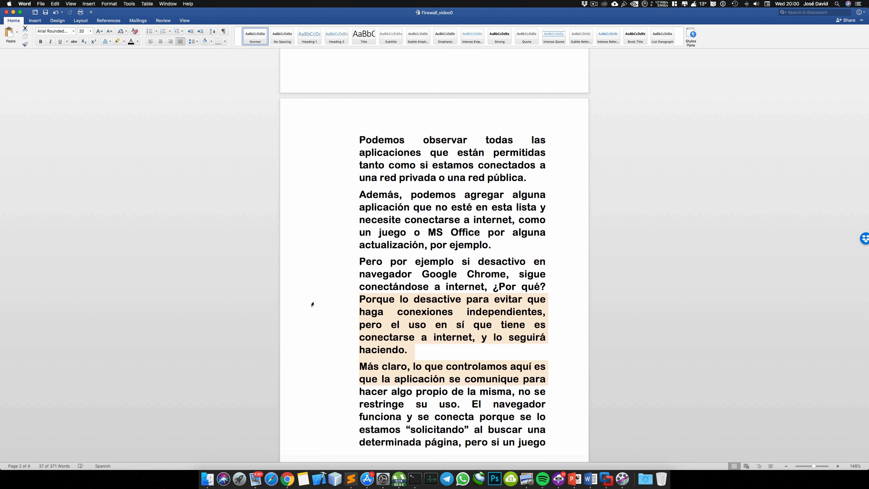
pyautogui.hotkey('shift', 'Down')
pyautogui.hotkey('shift', 'Down')
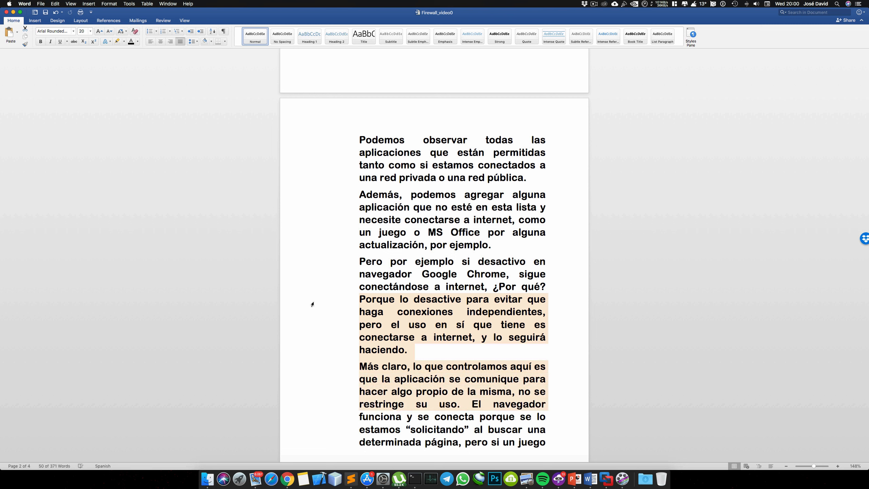
pyautogui.hotkey('shift', 'Down')
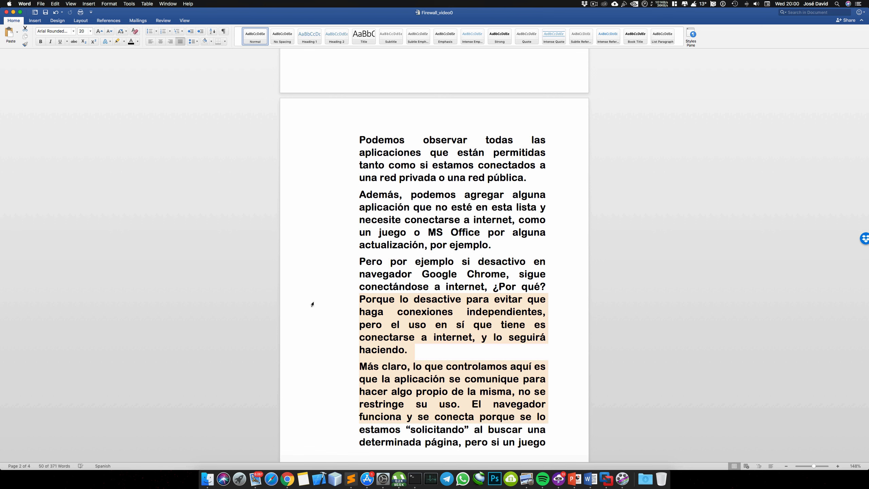
pyautogui.hotkey('shift', 'Down')
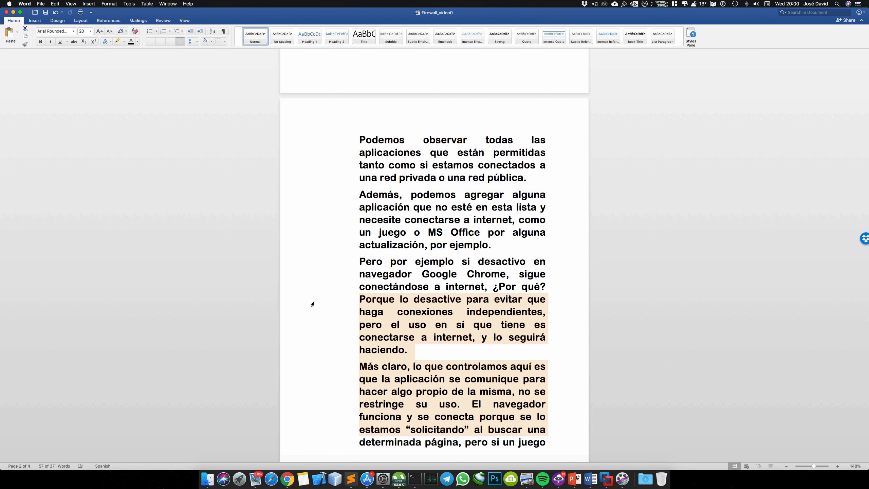
pyautogui.scroll(-3, 312, 304)
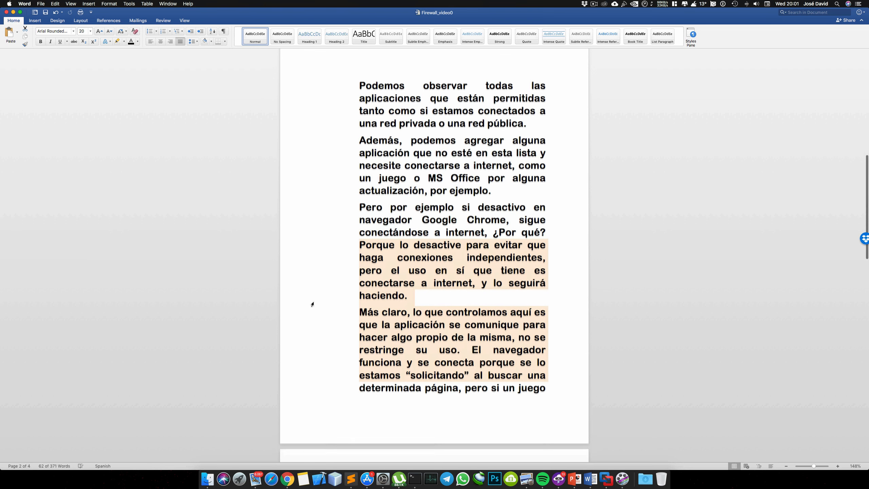
pyautogui.scroll(-3, 311, 303)
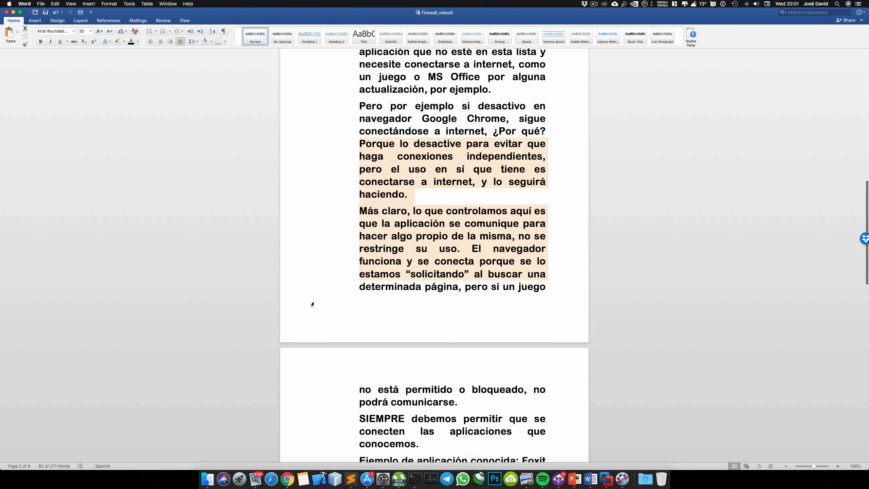
pyautogui.scroll(-1, 312, 304)
pyautogui.hotkey('shift', 'Down')
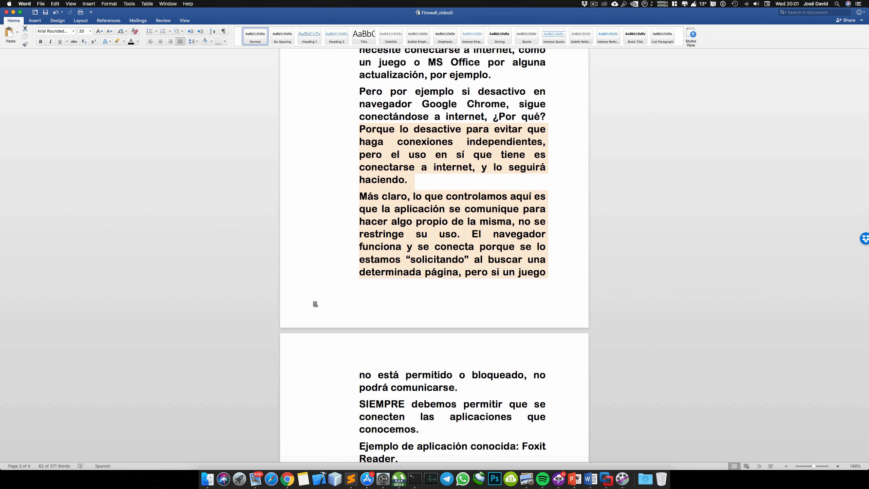
pyautogui.scroll(-4, 315, 304)
pyautogui.hotkey('shift', 'Down')
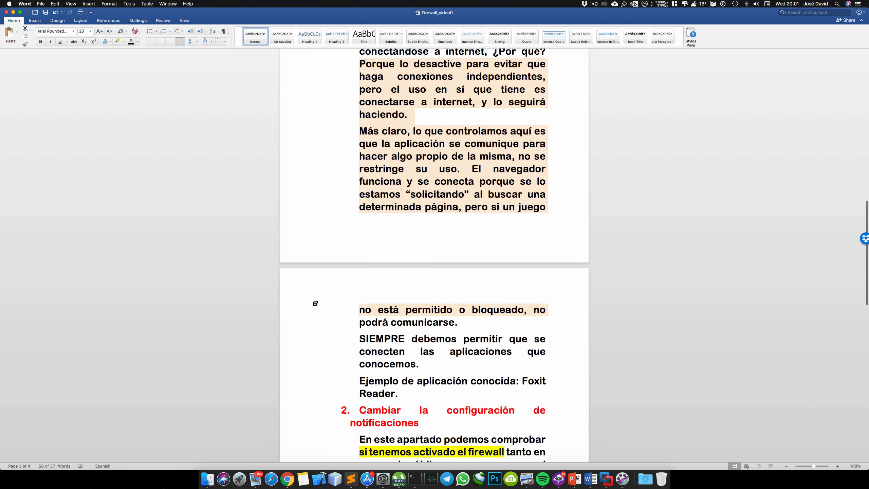
pyautogui.scroll(-4, 315, 304)
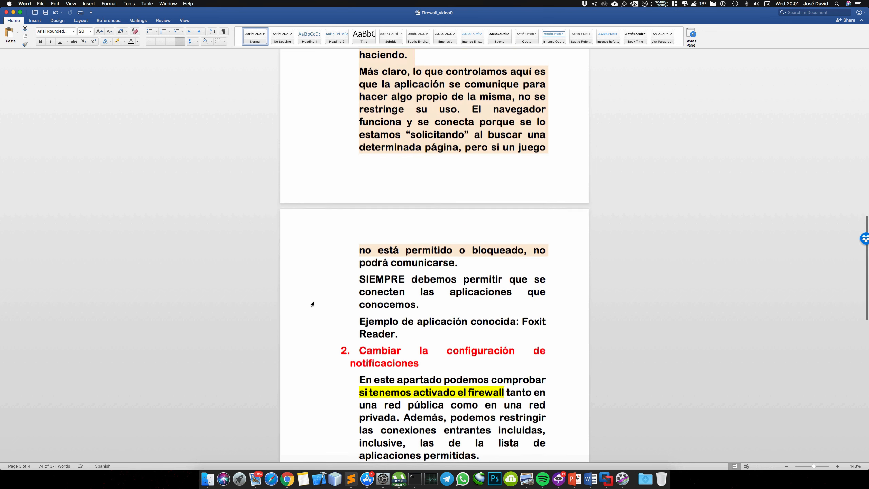
pyautogui.hotkey('shift', 'Down')
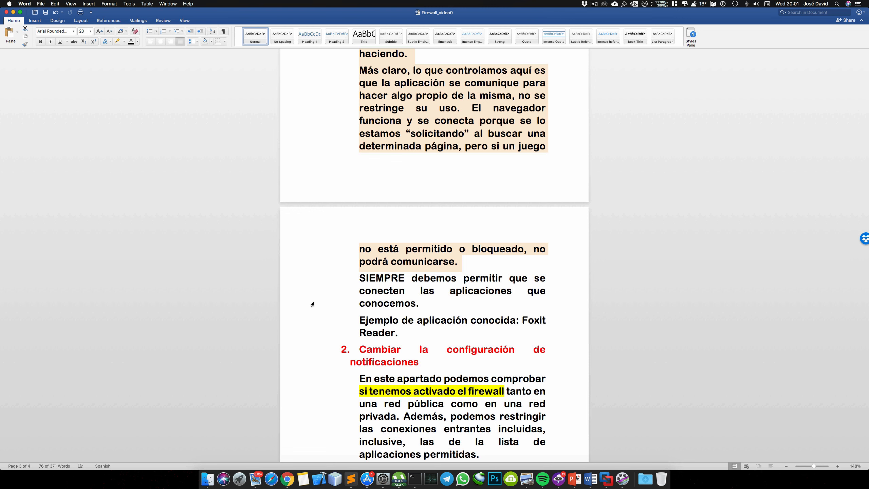
# Extend the selection through the "SIEMPRE debemos permitir" paragraph and the Foxit Reader example line to read them
pyautogui.hotkey('shift', 'Down')
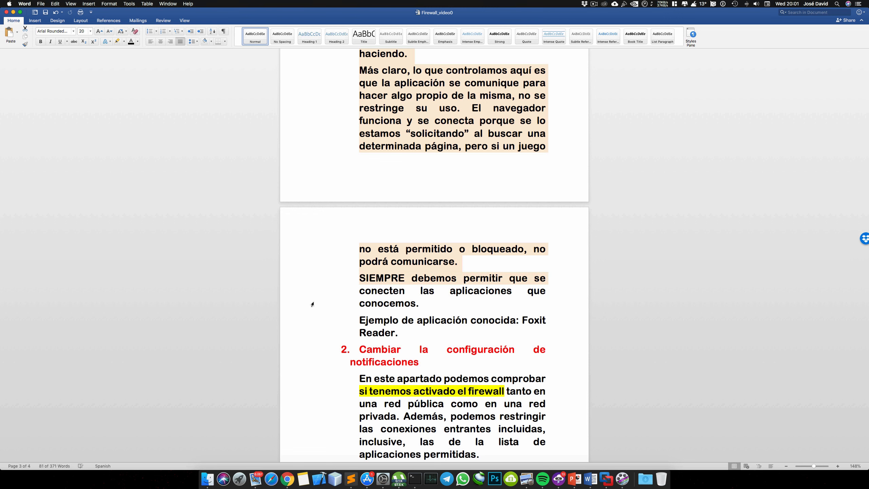
pyautogui.scroll(-1, 312, 303)
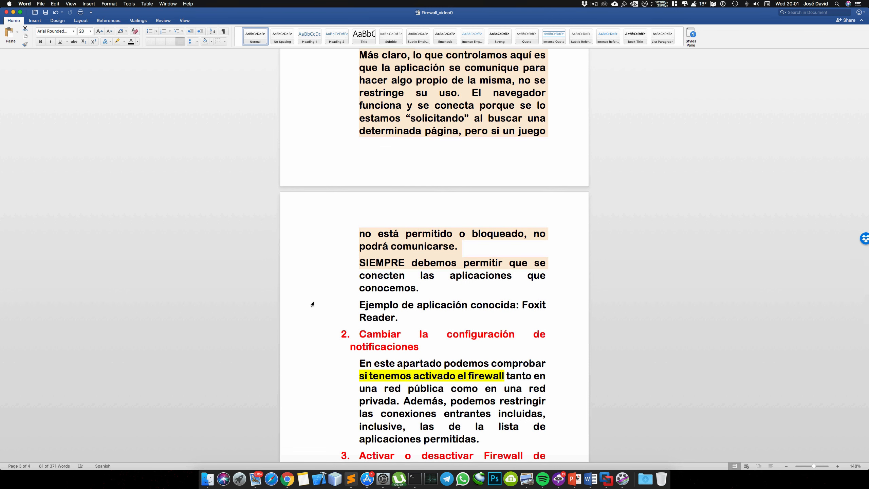
pyautogui.hotkey('shift', 'Down')
pyautogui.hotkey('shift', 'Down')
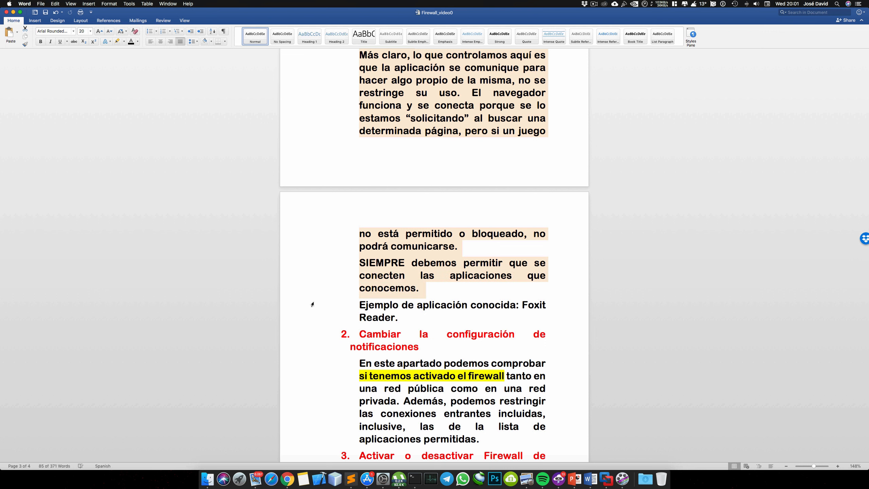
pyautogui.hotkey('shift', 'Down')
pyautogui.hotkey('shift', 'Down')
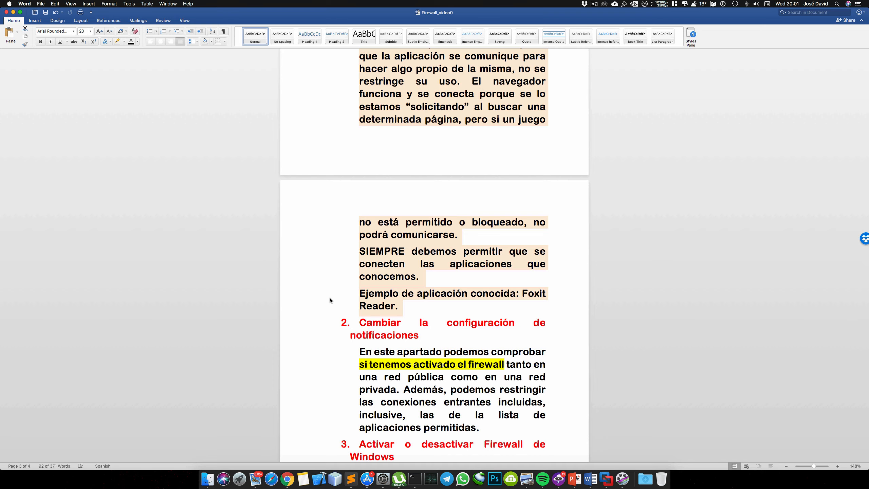
# Return to the virtual machine, minimize Chrome, and allow Google Chrome on private networks in the firewall's allowed applications list, accepting the settings
pyautogui.hotkey('ctrl', 'Left')
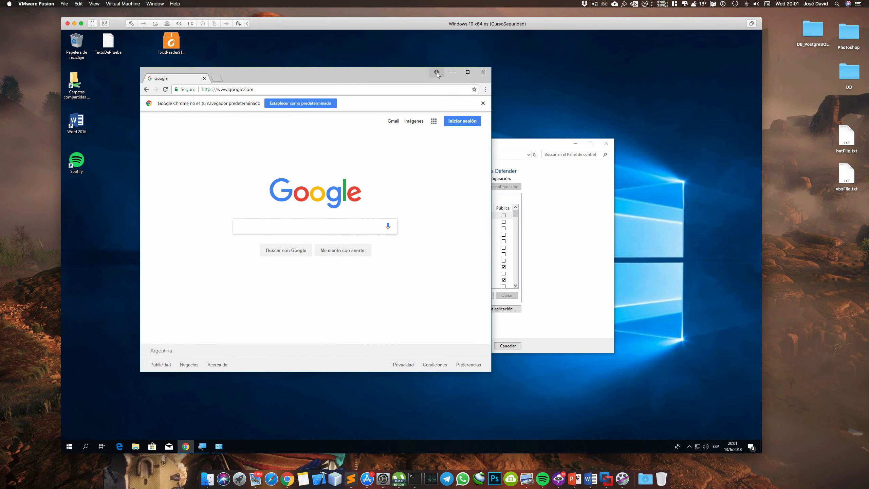
pyautogui.click(451, 73)
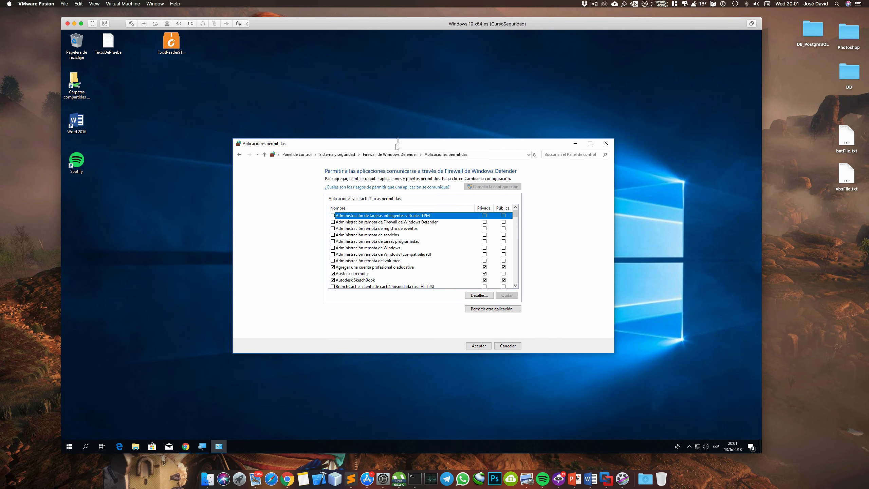
pyautogui.press('g')
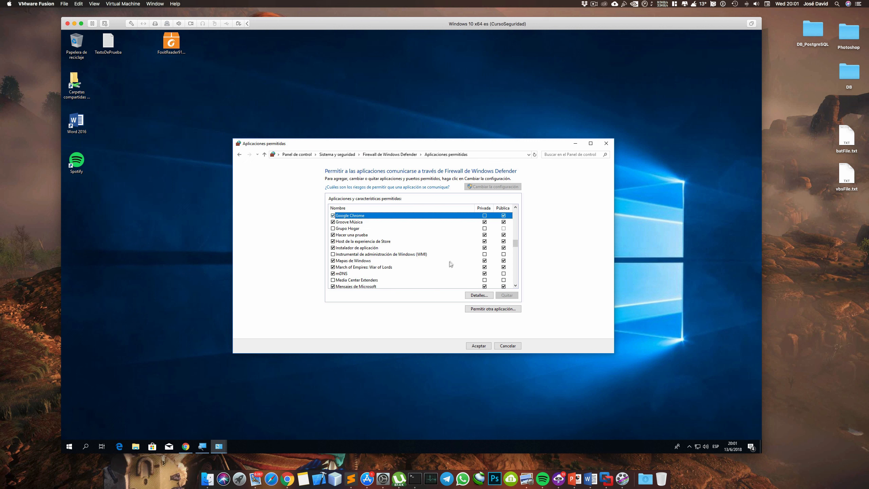
pyautogui.click(484, 216)
pyautogui.click(487, 347)
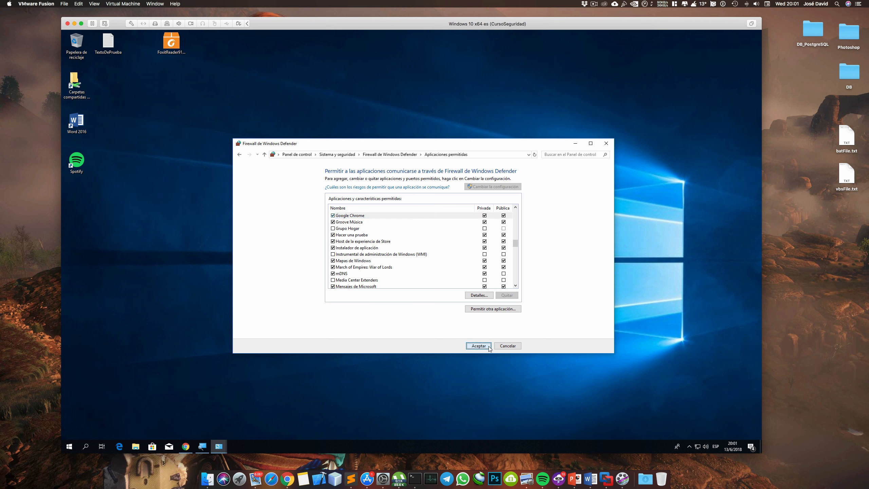
# Minimize the firewall window, move the Foxit Reader installer icon to the middle of the desktop and run it
pyautogui.click(575, 143)
pyautogui.moveTo(178, 50); pyautogui.dragTo(188, 103)
pyautogui.moveTo(422, 196); pyautogui.dragTo(419, 198)
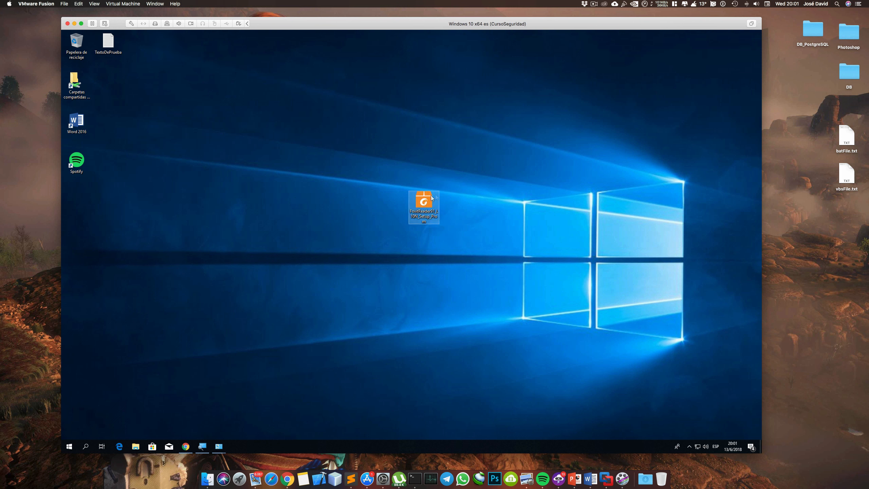
pyautogui.doubleClick(422, 202)
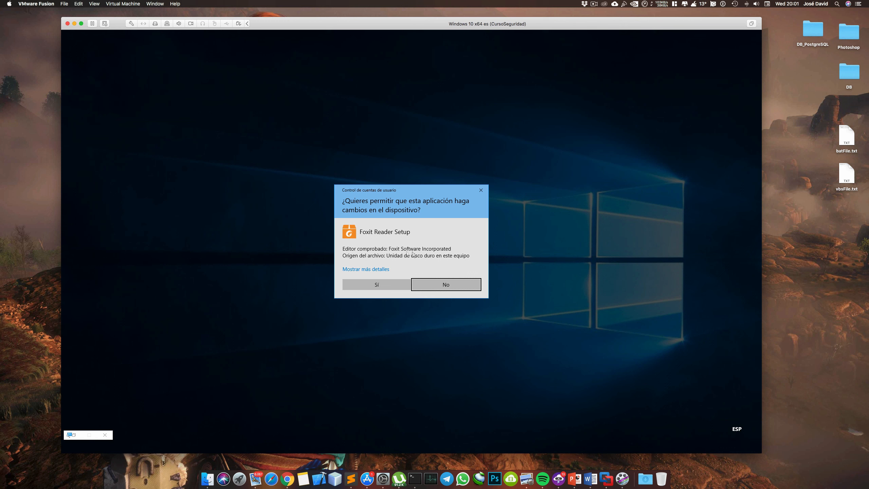
# Examine the publisher certificate's general information, details and certification path for Foxit Reader Setup, and allow the installer to make changes
pyautogui.click(364, 271)
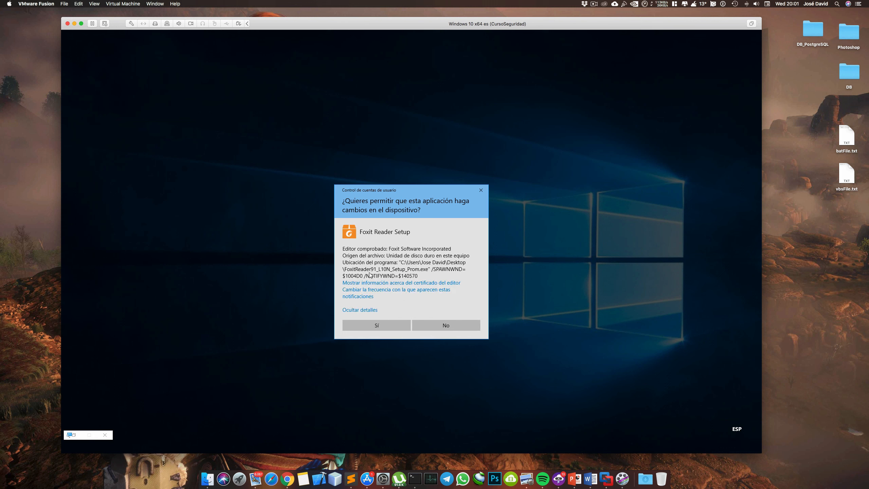
pyautogui.click(398, 282)
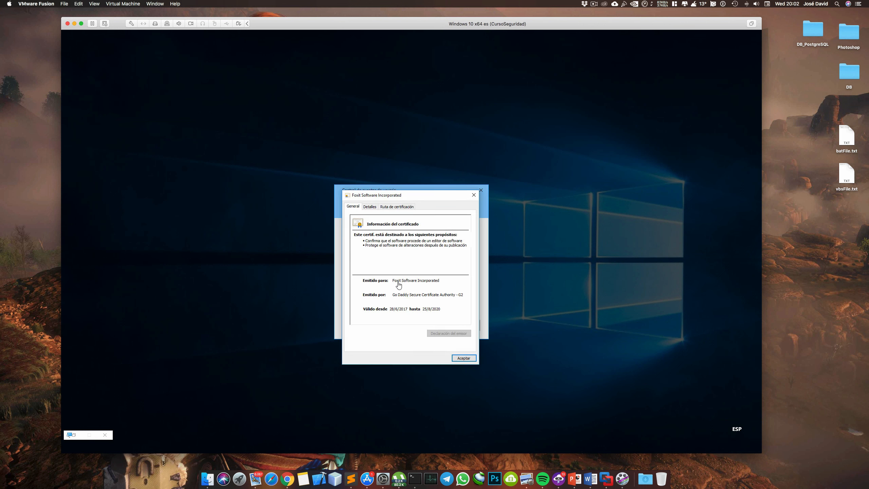
pyautogui.click(366, 208)
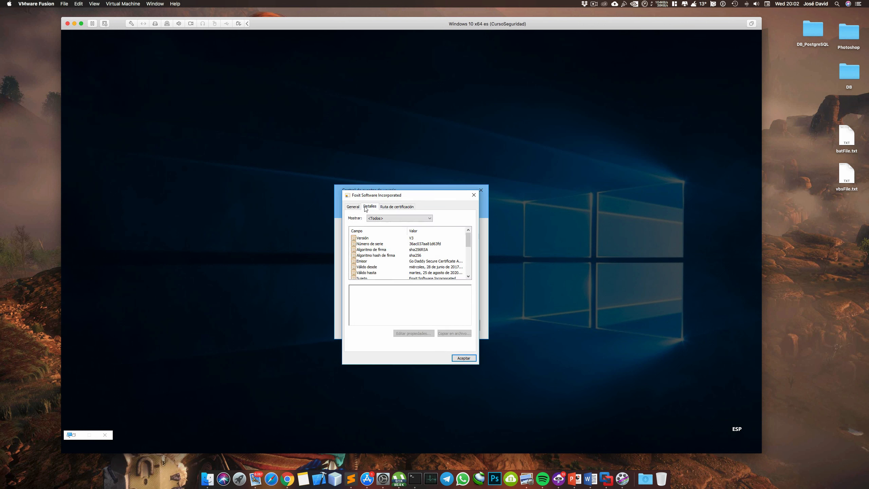
pyautogui.click(381, 207)
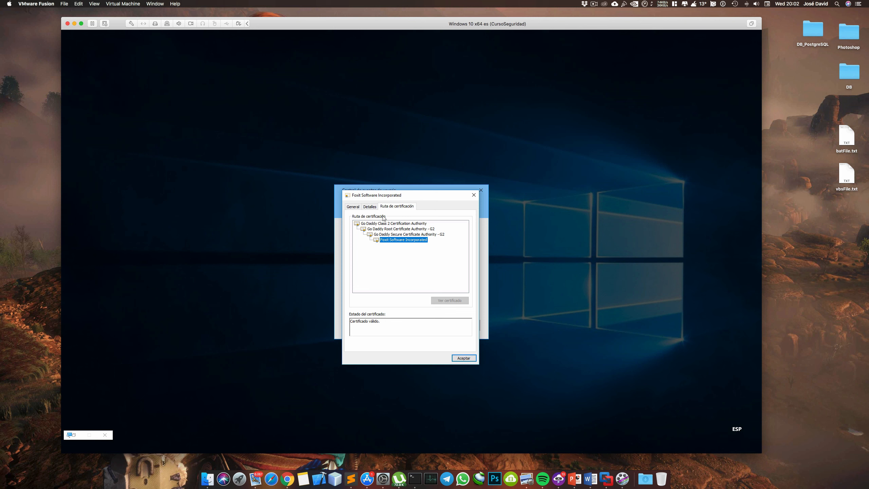
pyautogui.click(368, 206)
pyautogui.click(354, 206)
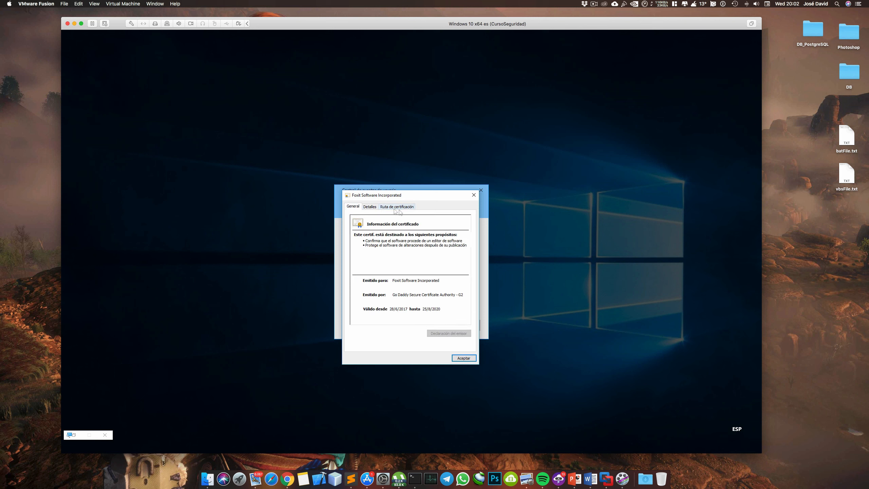
pyautogui.click(463, 358)
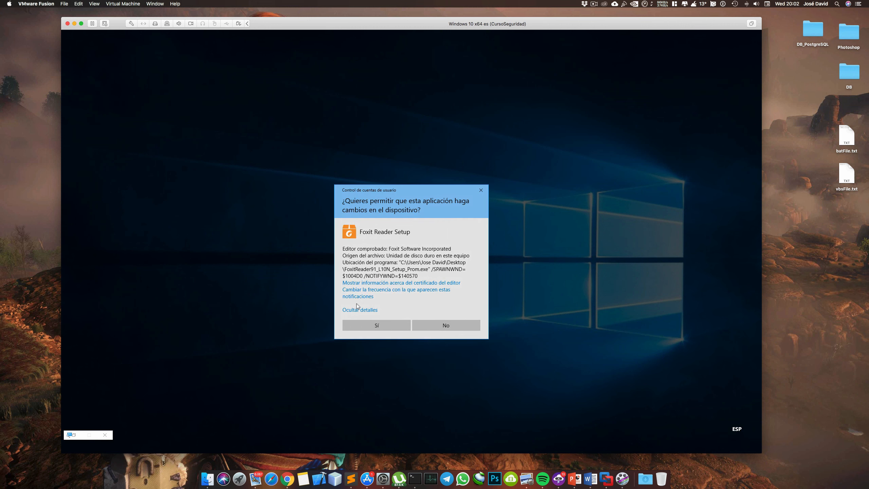
pyautogui.click(377, 326)
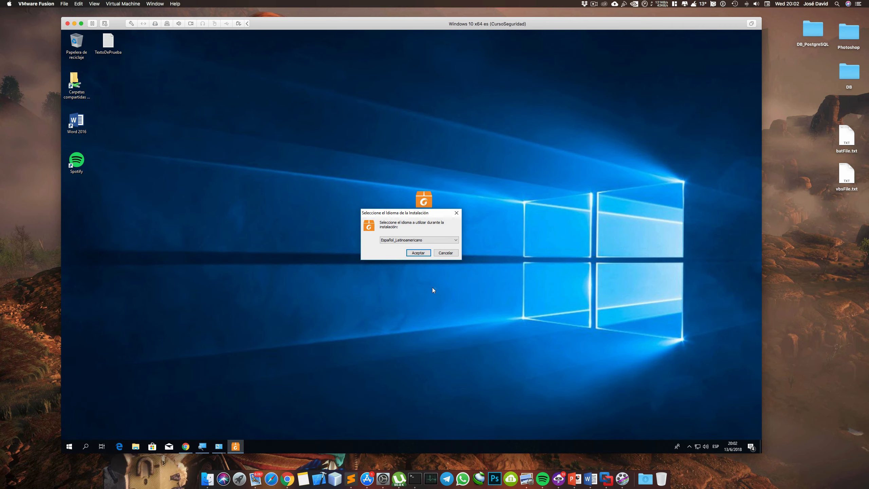
# Cancel the Foxit Reader installation, switch to the Word notes and select the heading "Cambiar la configuración de notificaciones"
pyautogui.click(445, 253)
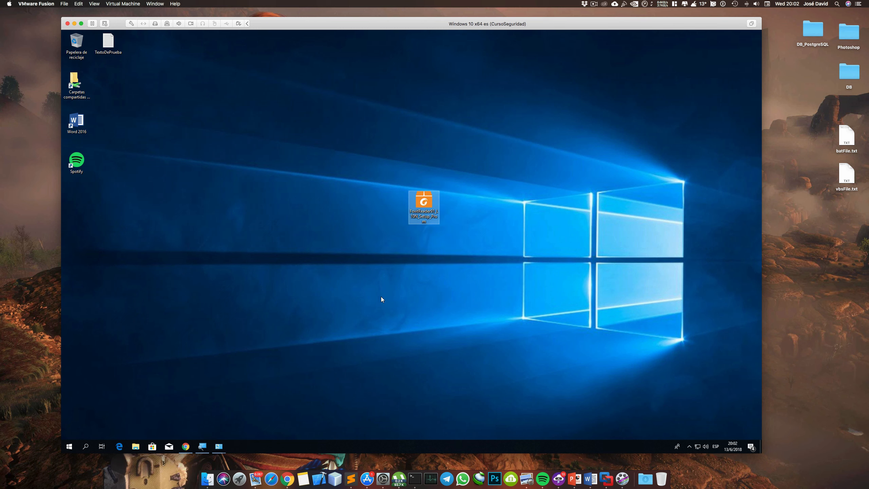
pyautogui.hotkey('ctrl', 'Right')
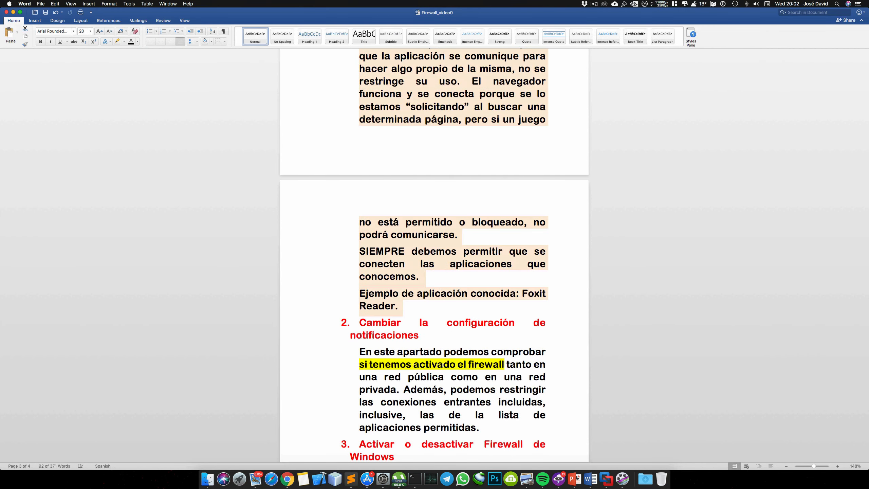
pyautogui.click(324, 324)
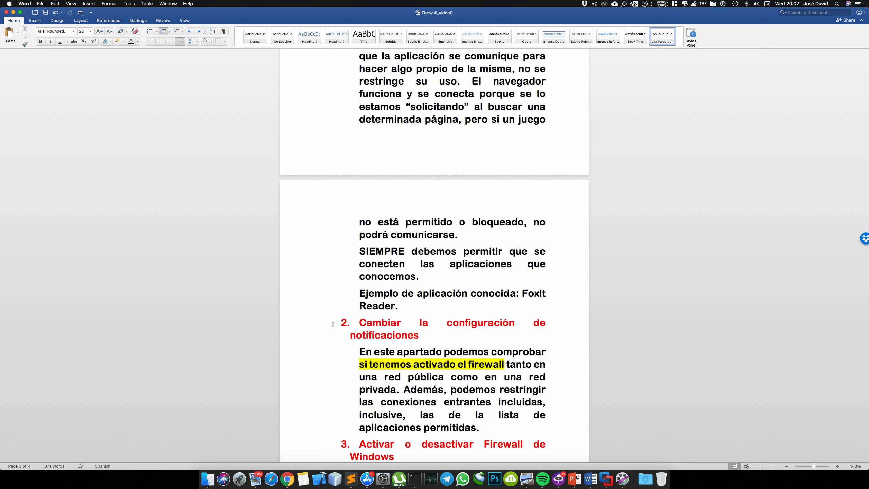
pyautogui.click(314, 327)
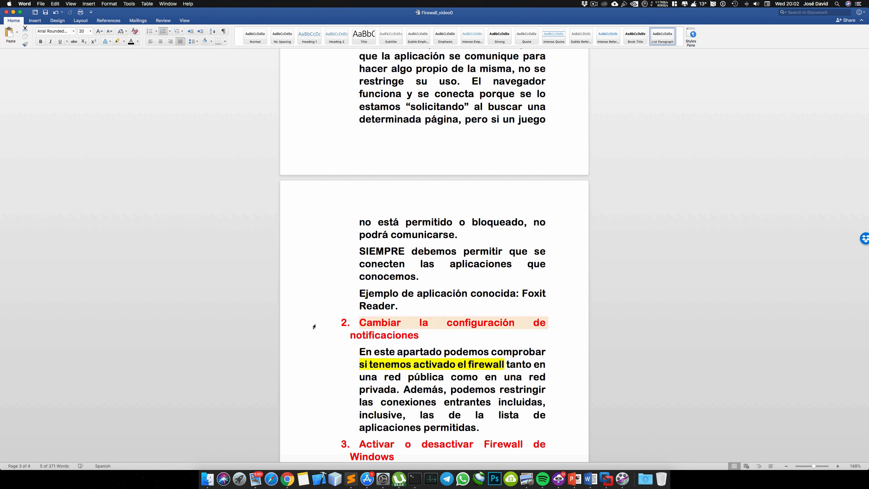
pyautogui.hotkey('shift', 'Down')
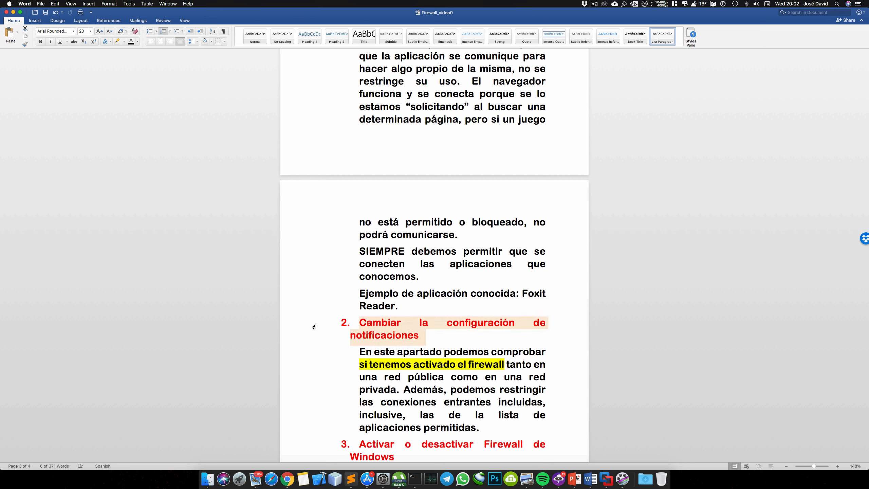
# Return to the virtual machine, restore the Windows Defender Firewall window and open its notification settings
pyautogui.hotkey('ctrl', 'Left')
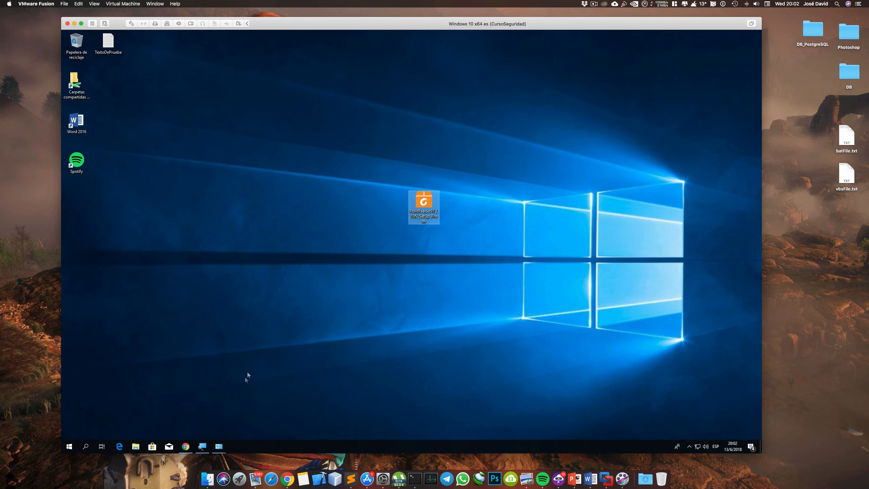
pyautogui.moveTo(223, 449)
pyautogui.click(234, 432)
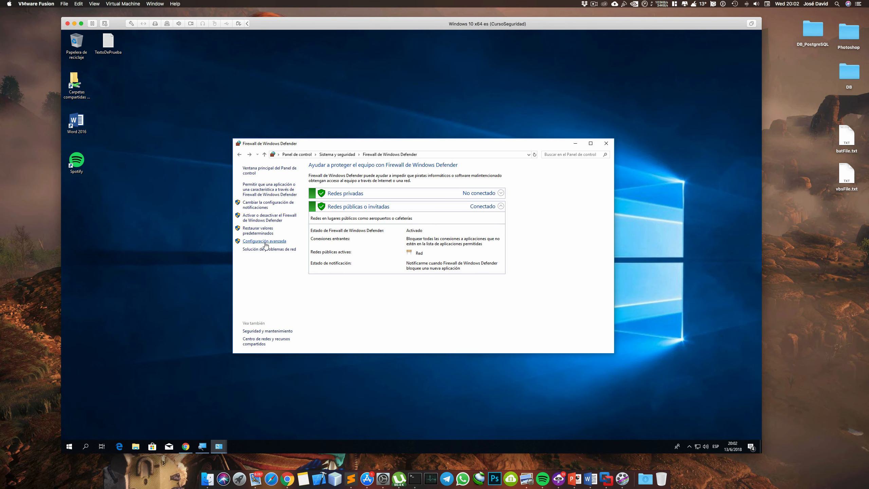
pyautogui.click(261, 207)
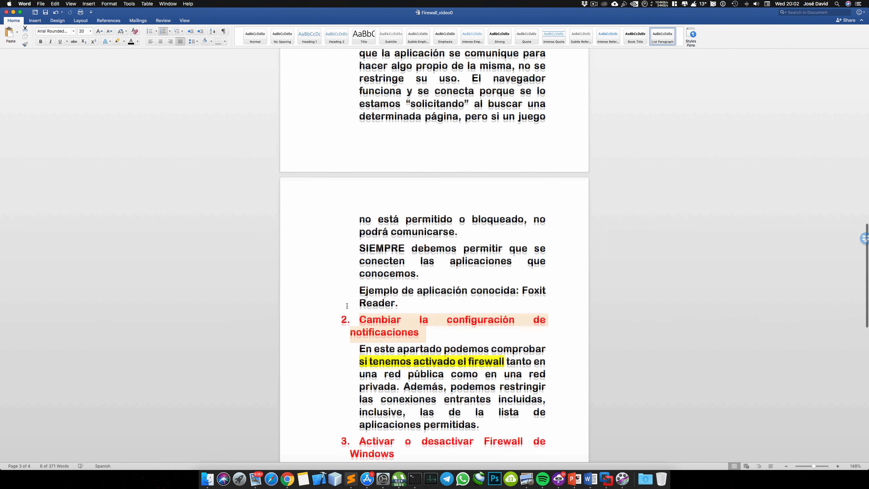
# In the Word notes, extend the selection line by line through the paragraph under "Cambiar la configuración de notificaciones" to read it
pyautogui.scroll(-3, 347, 308)
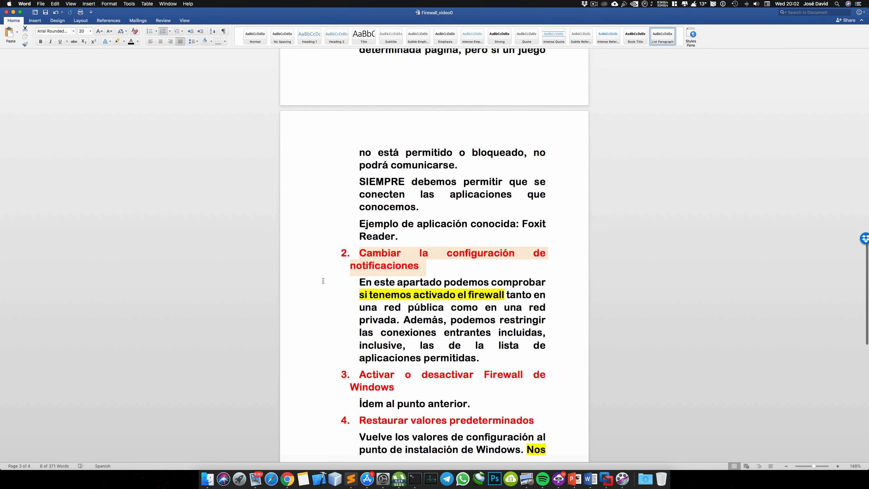
pyautogui.keyDown('shift'); pyautogui.click(317, 283); pyautogui.keyUp('shift')
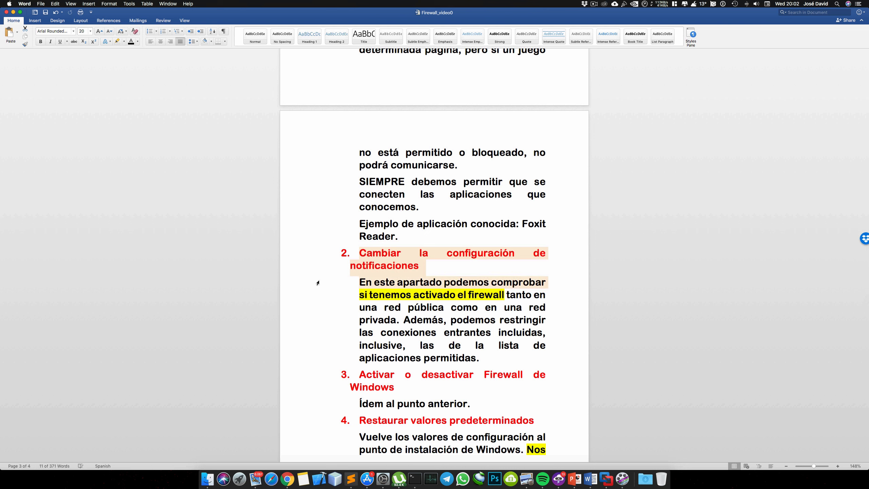
pyautogui.hotkey('shift', 'Down')
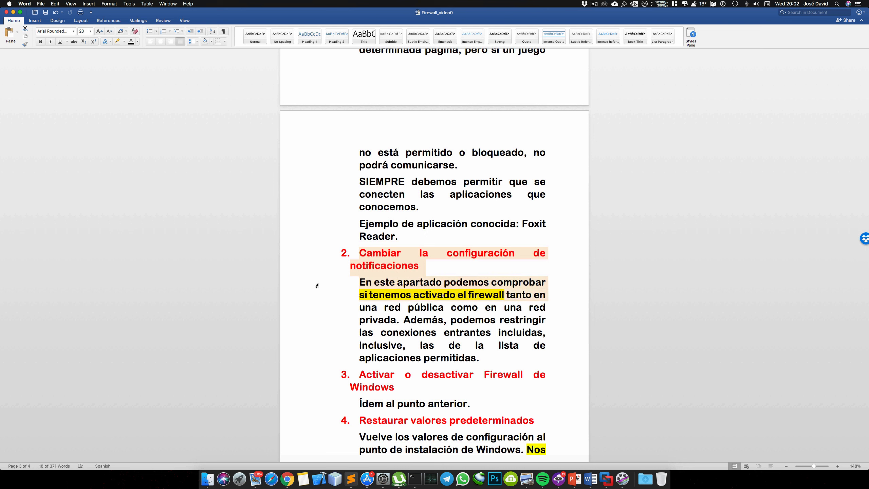
pyautogui.hotkey('shift', 'Down')
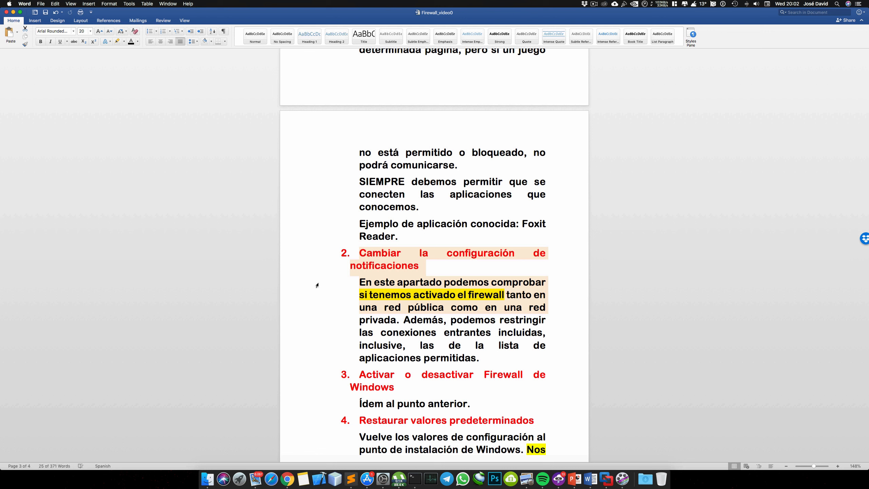
pyautogui.hotkey('shift', 'Down')
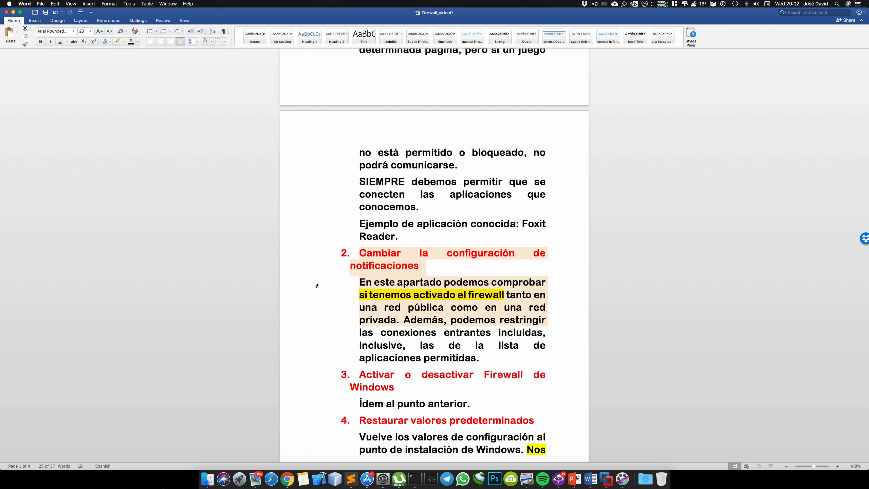
pyautogui.hotkey('shift', 'Down')
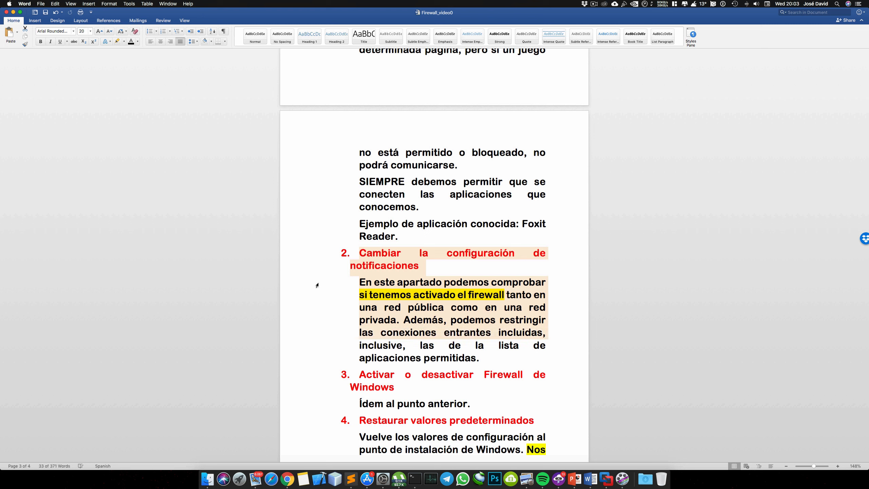
pyautogui.hotkey('shift', 'Down')
pyautogui.hotkey('shift', 'Down')
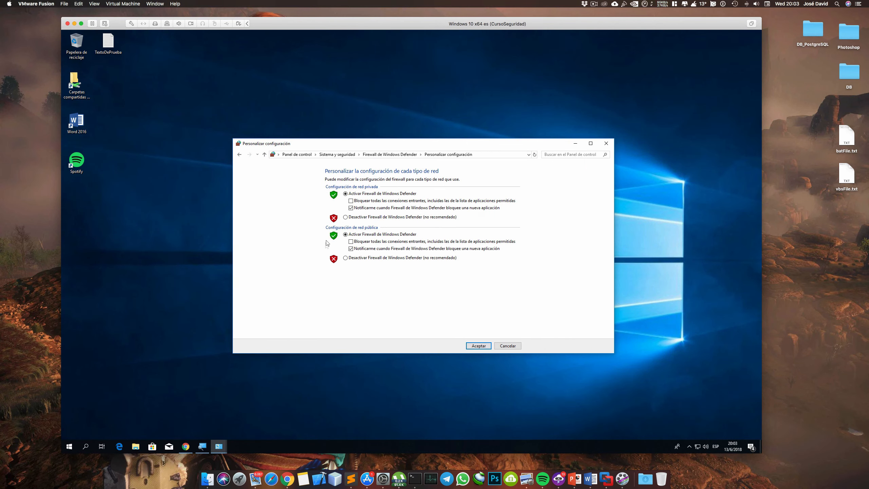
# Turn blocking of all incoming connections on and off again for private and public networks, and go back to the main firewall page
pyautogui.click(351, 201)
pyautogui.click(351, 202)
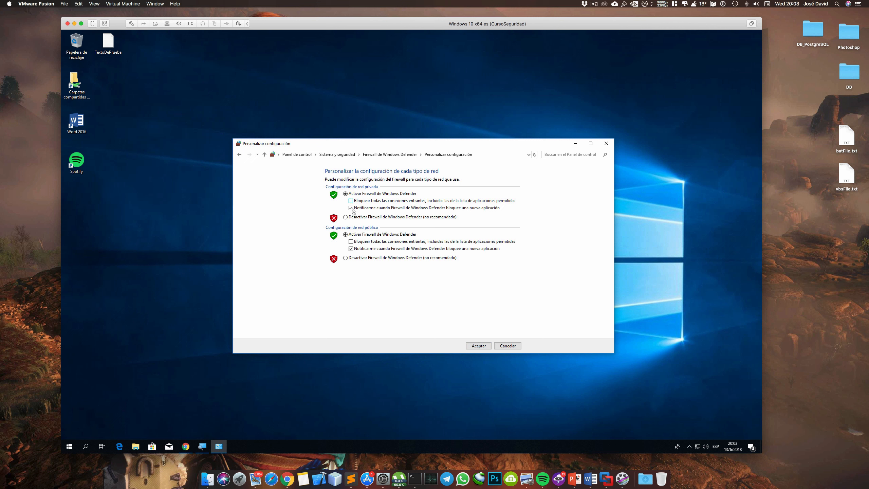
pyautogui.click(351, 242)
pyautogui.click(351, 243)
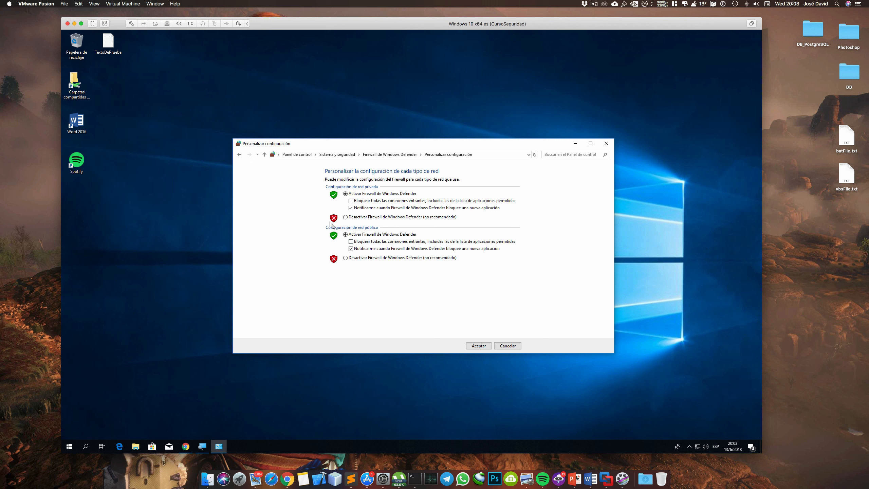
pyautogui.click(240, 154)
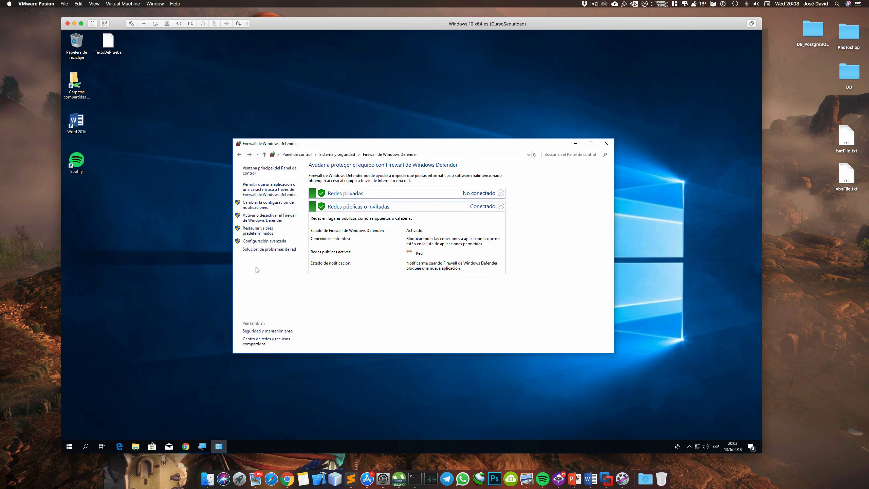
# Switch to the Word notes and select section 3, "Activar o desactivar Firewall de Windows", with its line of text
pyautogui.hotkey('ctrl', 'Right')
pyautogui.scroll(-3, 311, 314)
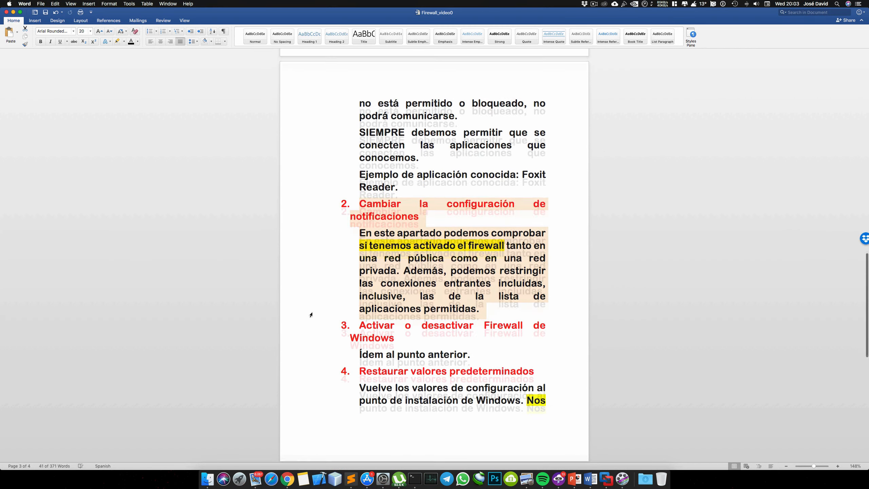
pyautogui.click(318, 326)
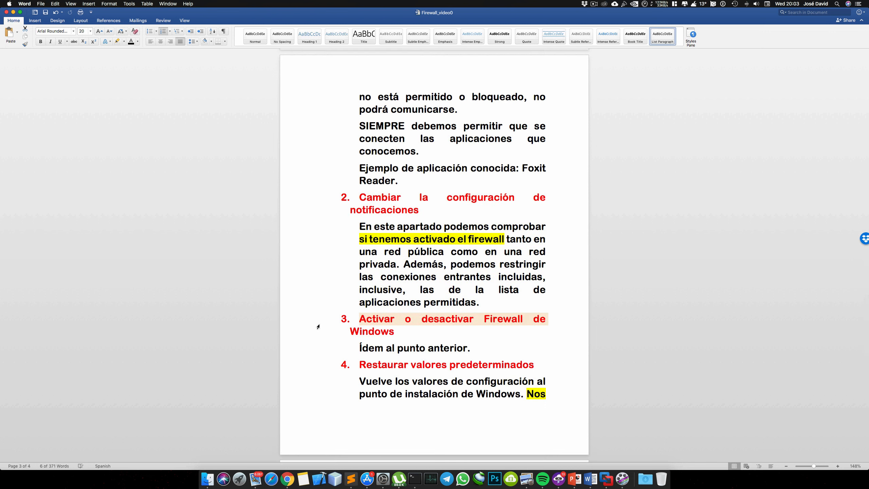
pyautogui.hotkey('shift', 'Down')
pyautogui.hotkey('shift', 'Down')
# Select section 4, "Restaurar valores predeterminados", through its highlighted warning on the following page to read it
pyautogui.scroll(-4, 318, 327)
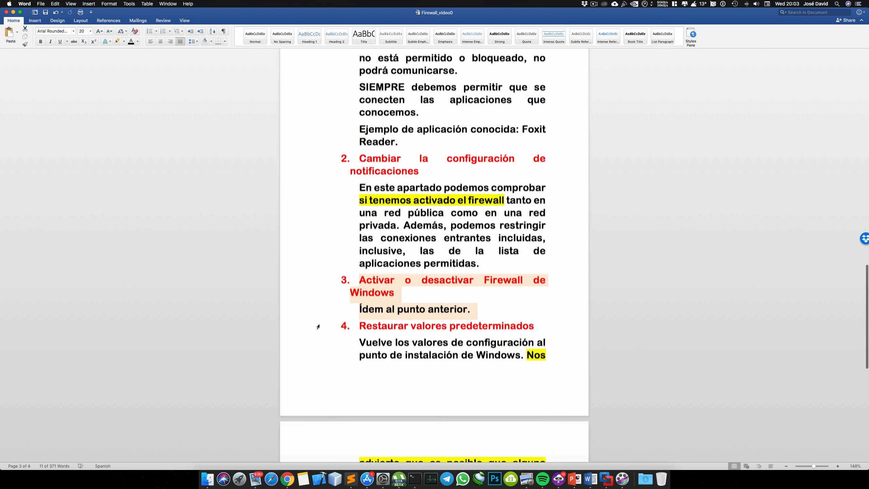
pyautogui.click(317, 296)
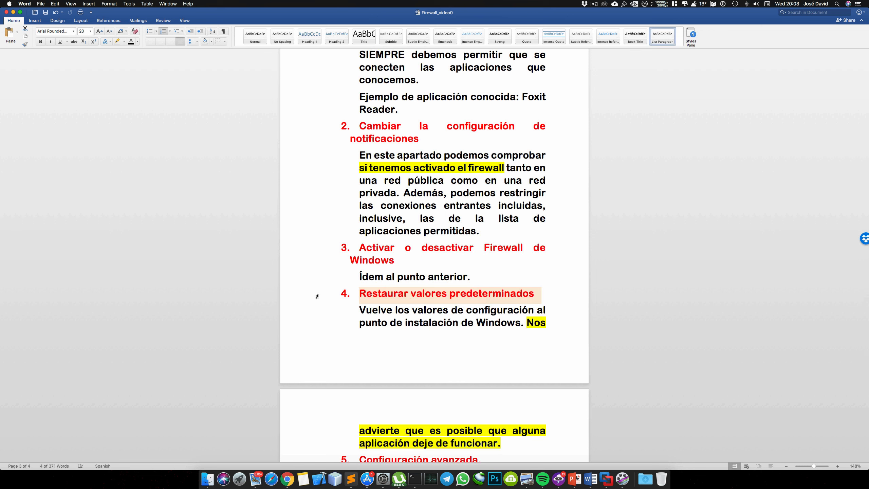
pyautogui.hotkey('shift', 'Down')
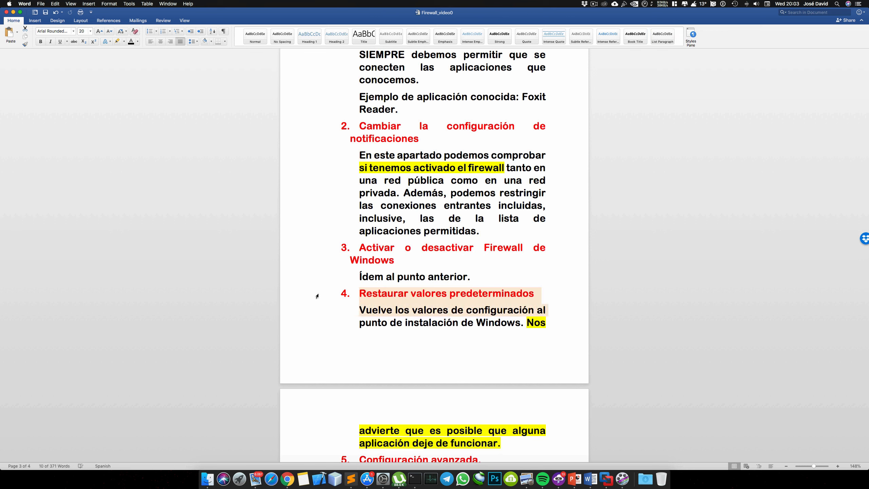
pyautogui.scroll(-3, 356, 318)
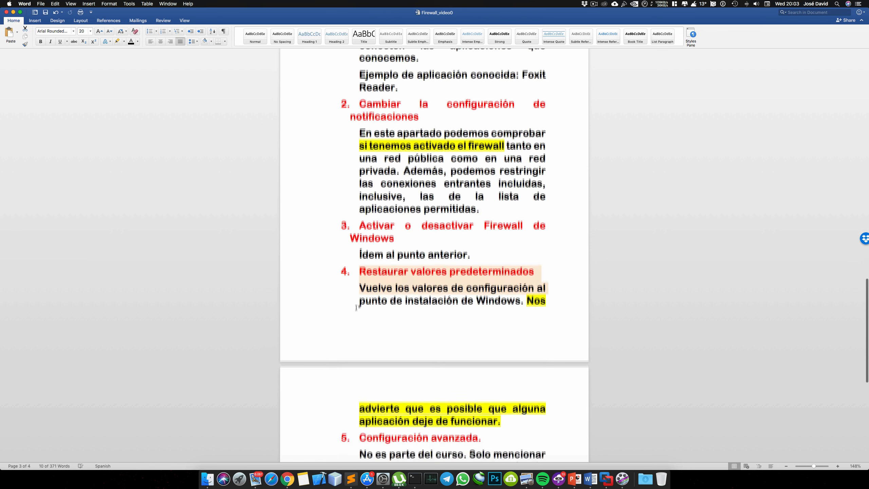
pyautogui.hotkey('shift', 'Down')
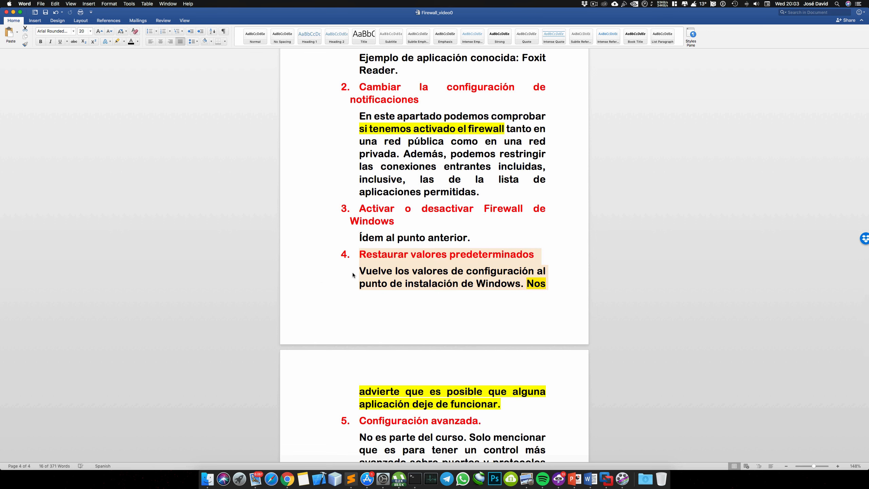
pyautogui.scroll(-7, 318, 285)
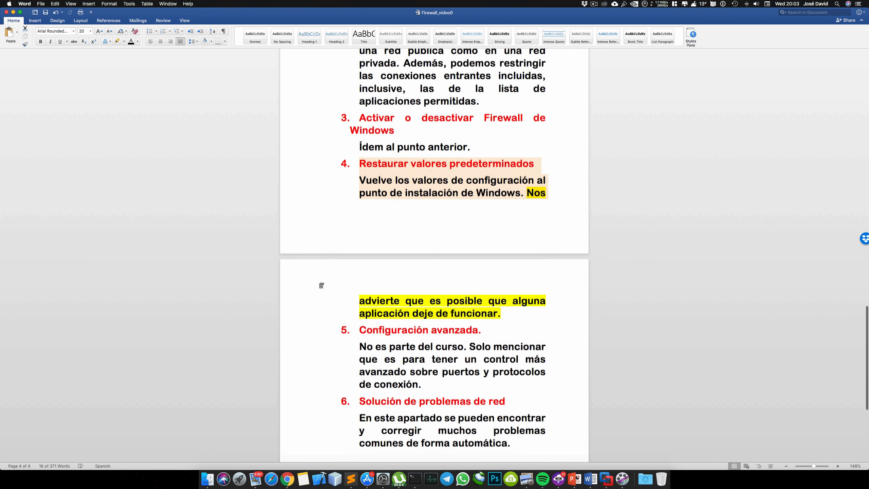
pyautogui.scroll(-1, 321, 285)
pyautogui.scroll(-2, 318, 286)
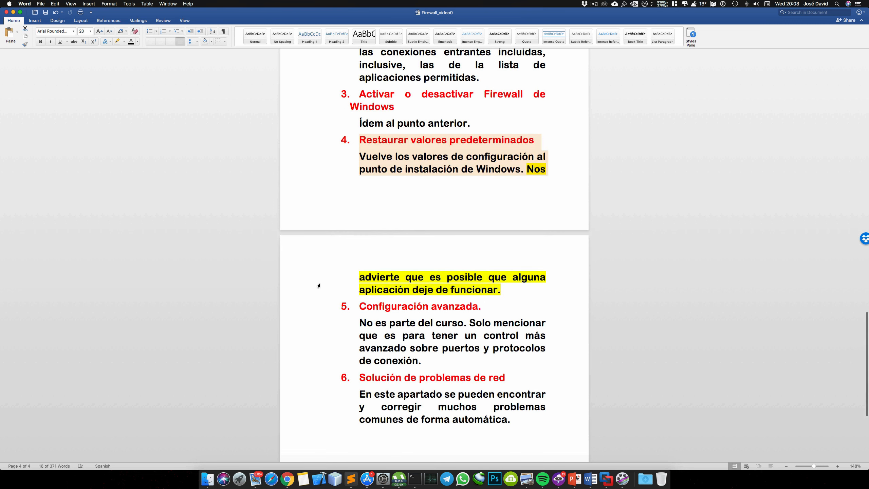
pyautogui.keyDown('shift'); pyautogui.click(318, 286); pyautogui.keyUp('shift')
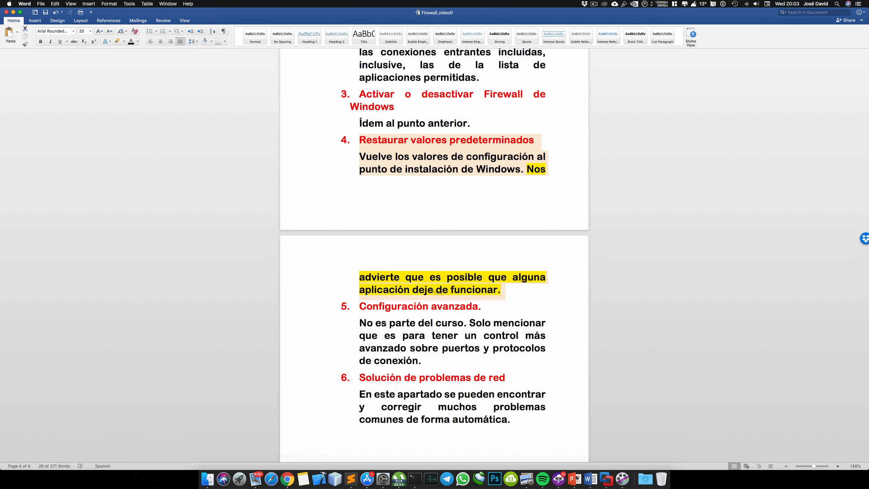
# Return to the virtual machine, open the firewall's restore defaults page and request restoring the default values
pyautogui.hotkey('ctrl', 'Left')
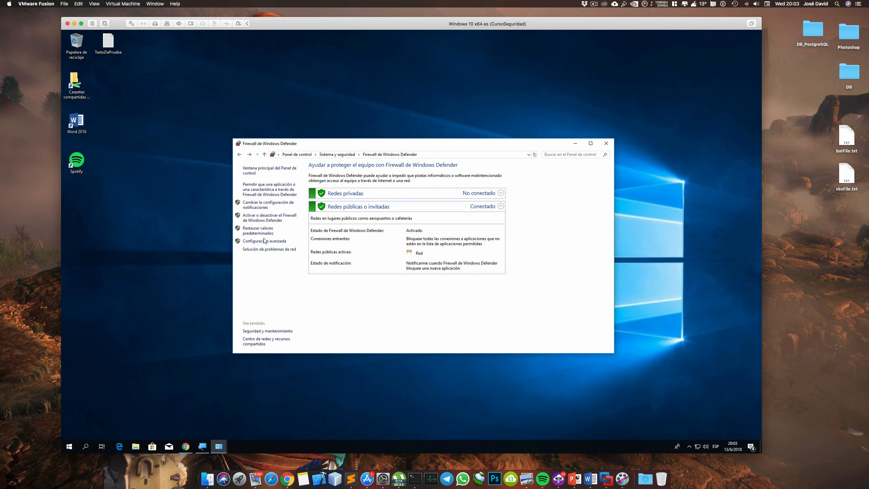
pyautogui.click(259, 233)
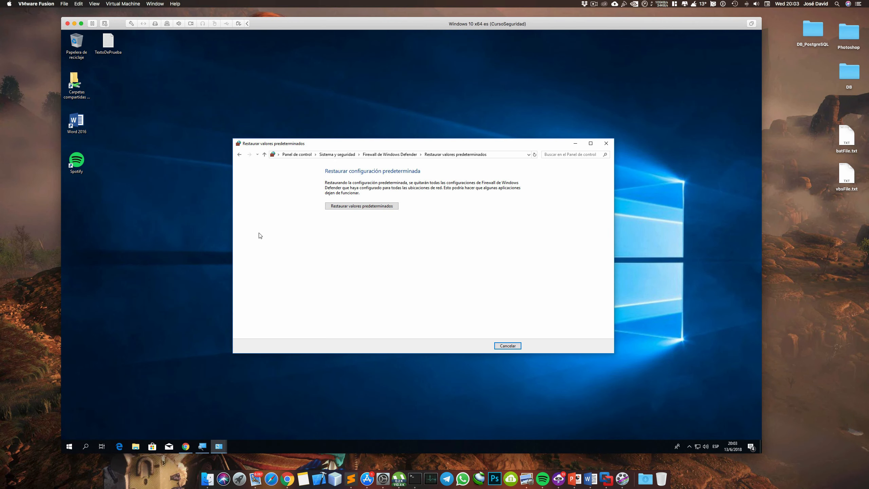
pyautogui.click(339, 207)
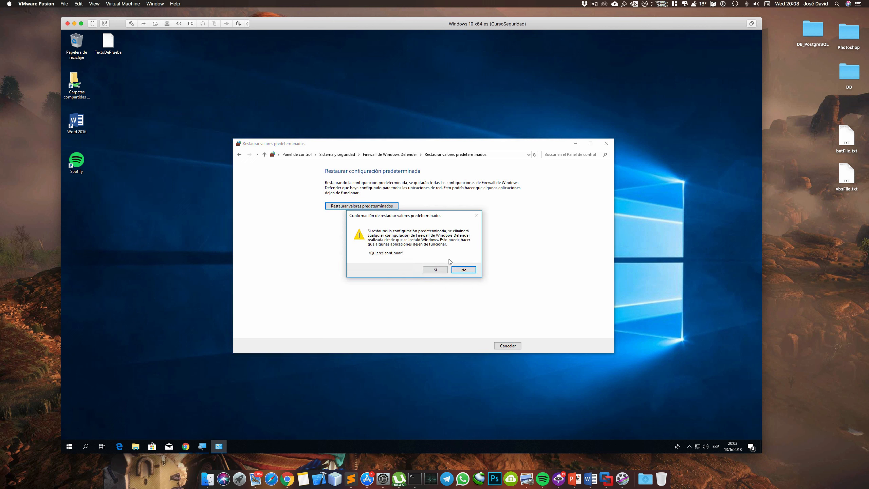
# Set Magnifier to lens view at 200% to enlarge the restore confirmation, and decline restoring the defaults
pyautogui.click(202, 446)
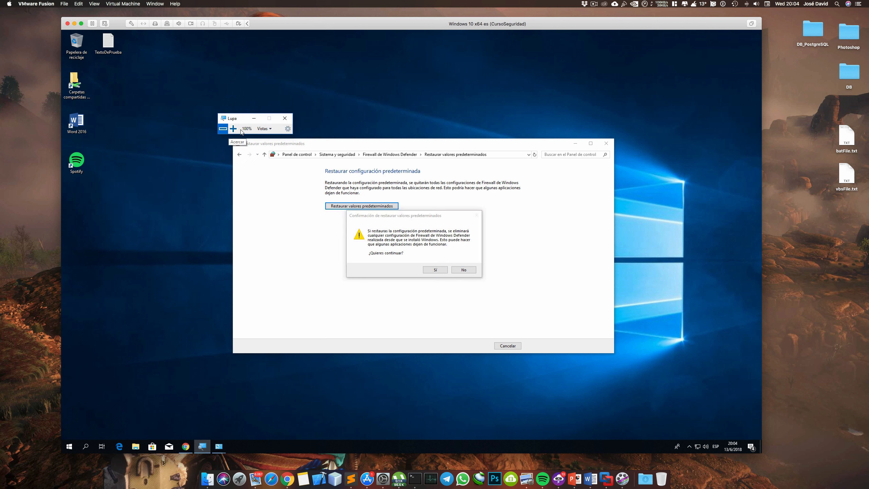
pyautogui.click(261, 129)
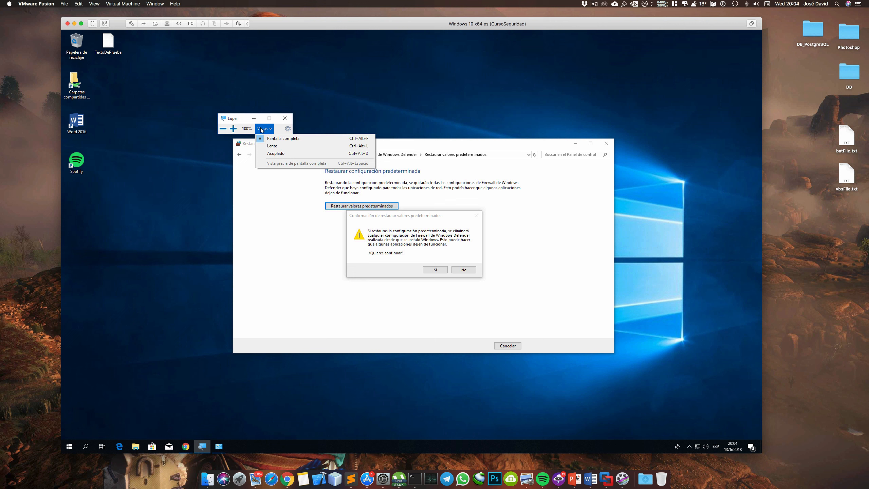
pyautogui.click(264, 146)
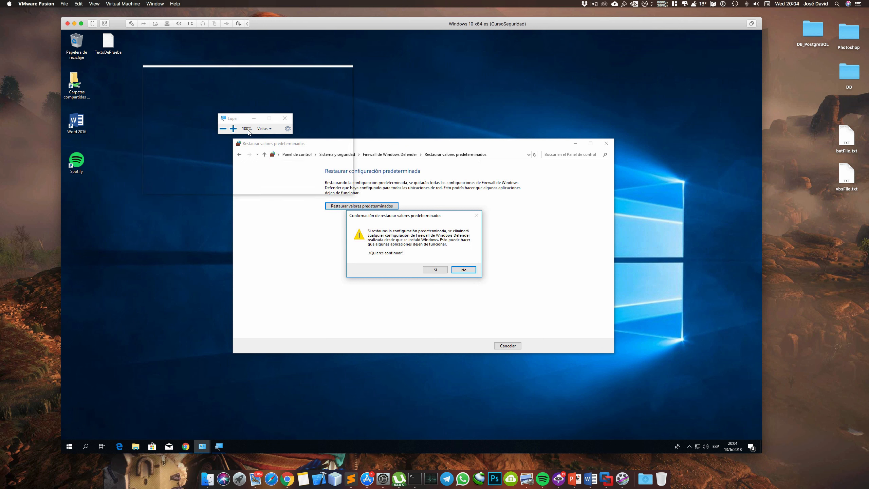
pyautogui.click(233, 128)
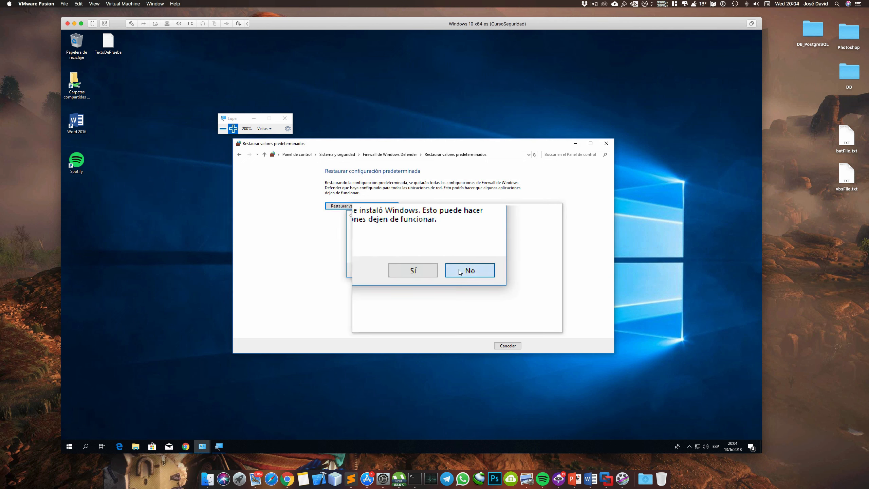
pyautogui.click(454, 270)
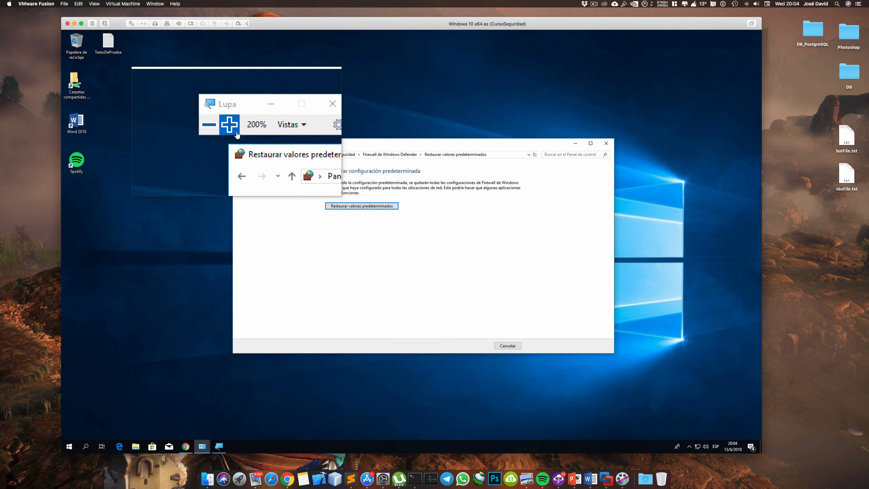
# Reduce Magnifier's zoom to 100% and change it from lens view to full-screen view
pyautogui.click(224, 129)
pyautogui.click(264, 129)
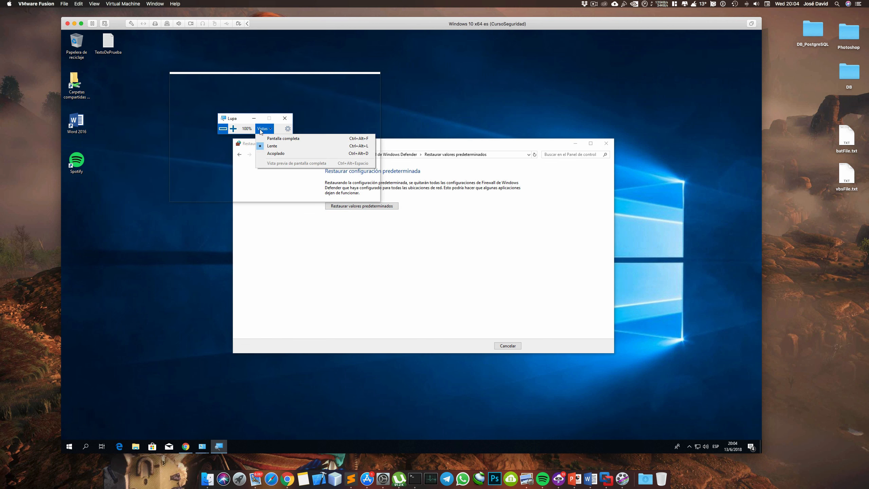
pyautogui.click(265, 138)
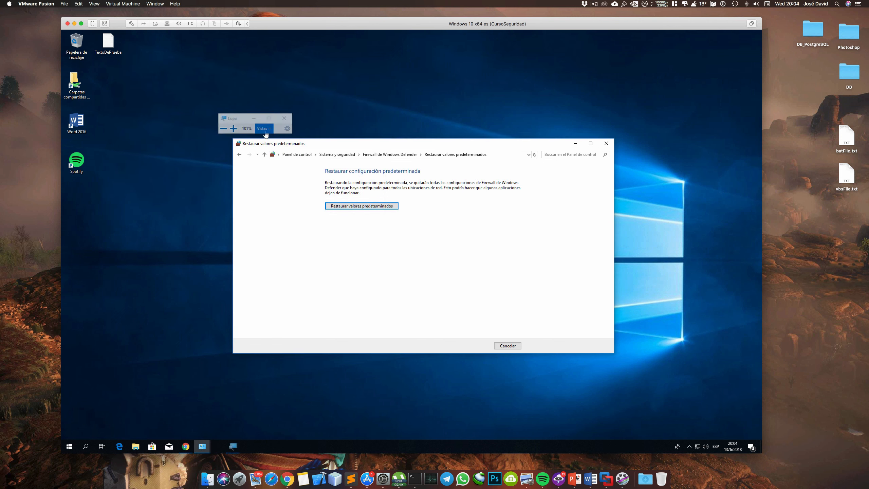
# Switch to the Word notes and select section 5, "Configuración avanzada", with its whole paragraph to read it
pyautogui.hotkey('ctrl', 'Right')
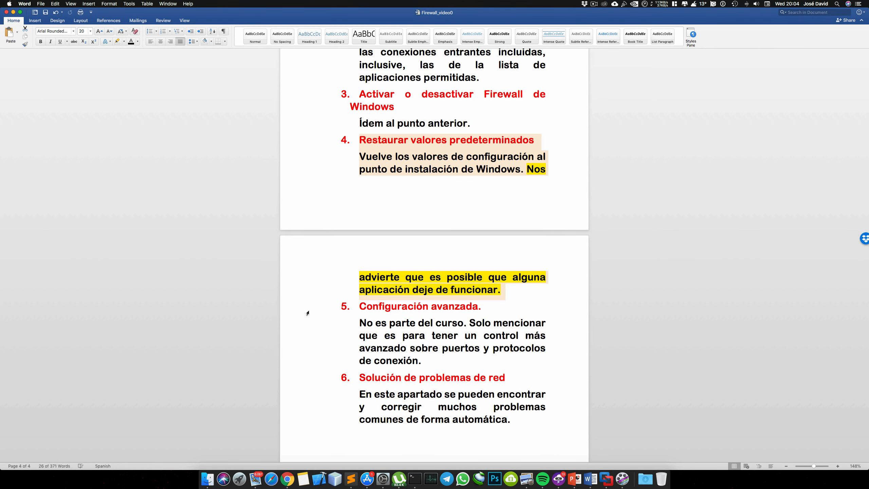
pyautogui.click(307, 313)
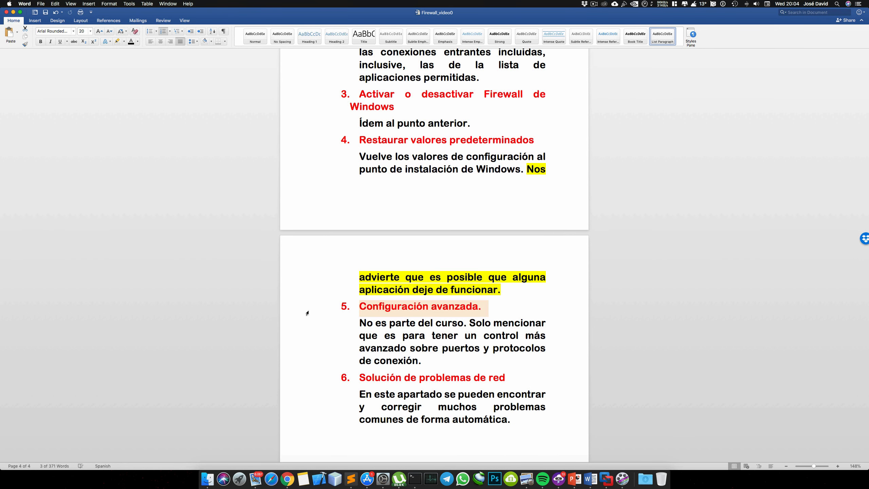
pyautogui.hotkey('shift', 'Down')
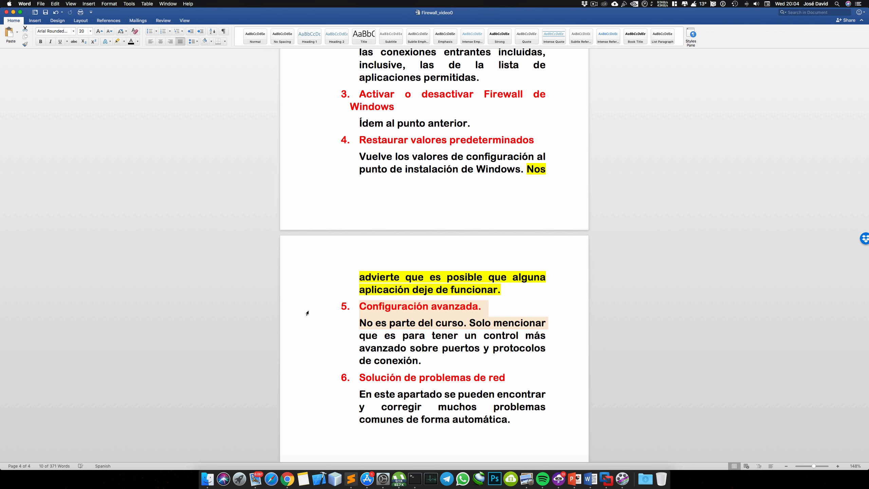
pyautogui.hotkey('shift', 'Down')
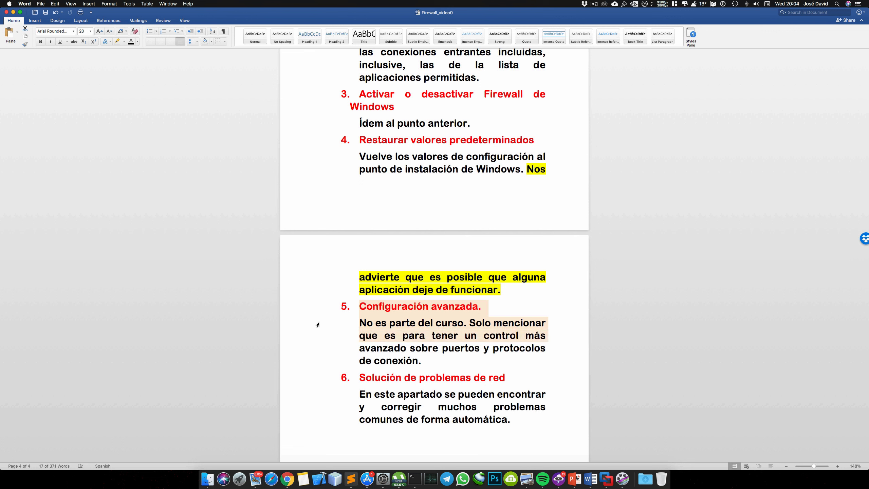
pyautogui.hotkey('shift', 'Down')
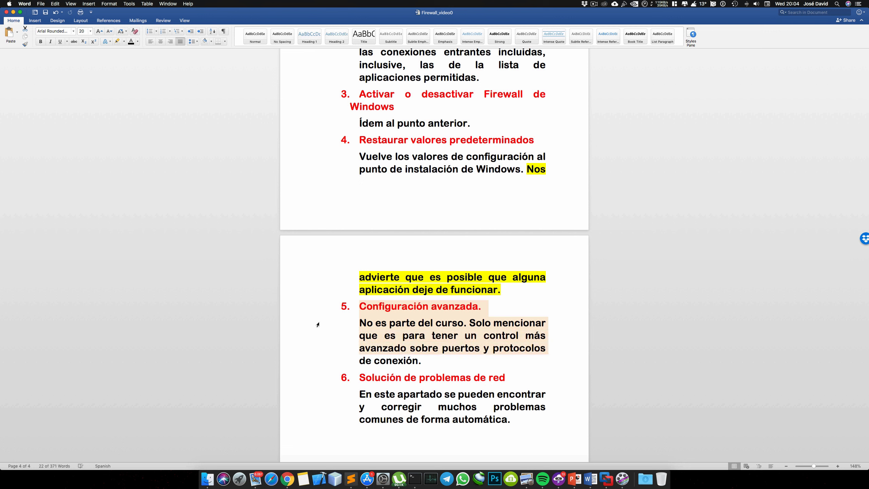
pyautogui.hotkey('shift', 'Down')
pyautogui.scroll(-2, 318, 324)
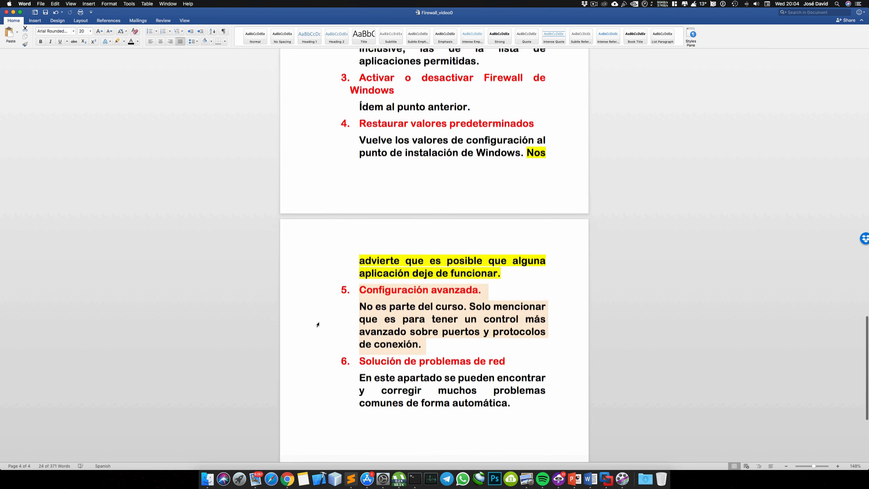
# Return to the virtual machine, open the firewall's advanced configuration and move its window toward the middle of the desktop
pyautogui.hotkey('ctrl', 'Left')
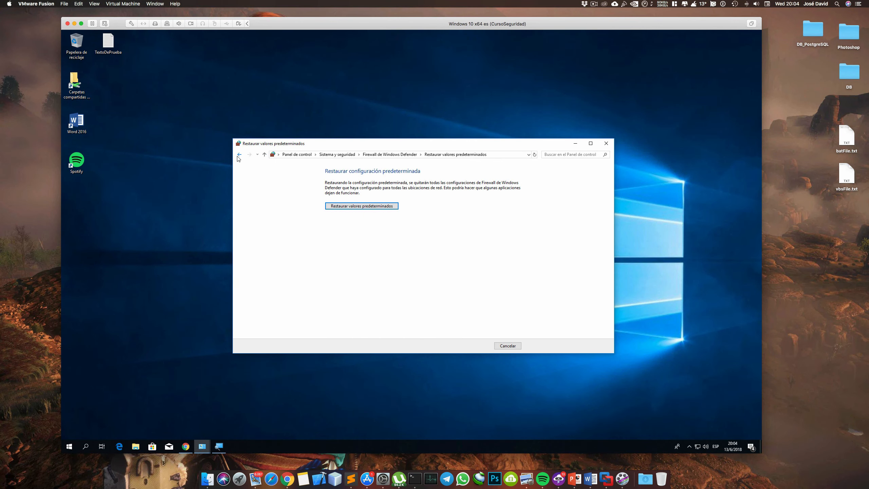
pyautogui.click(238, 155)
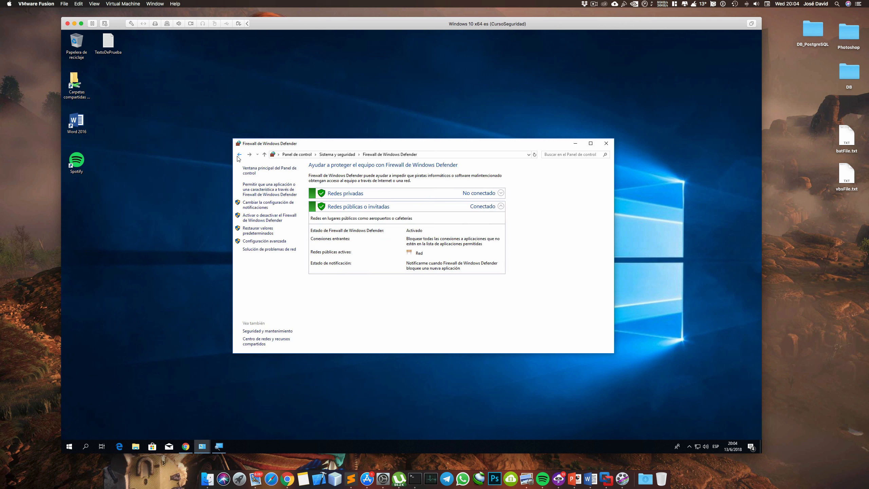
pyautogui.click(250, 241)
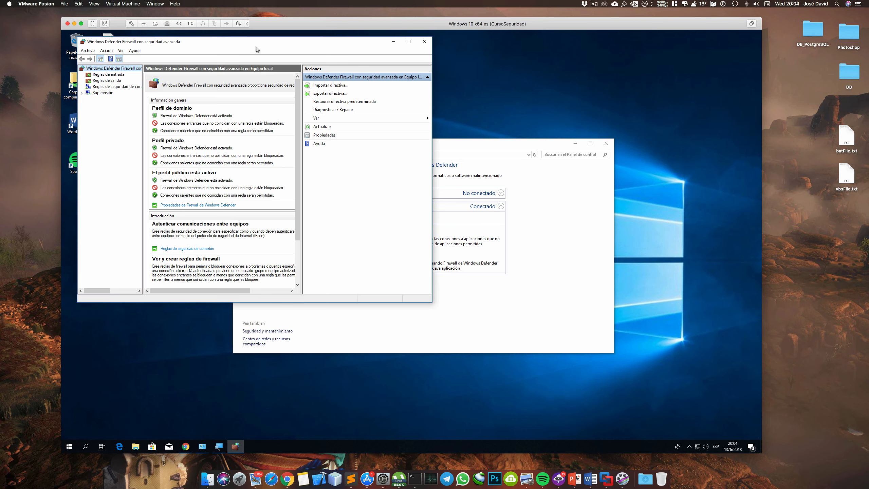
pyautogui.moveTo(257, 49); pyautogui.dragTo(383, 148)
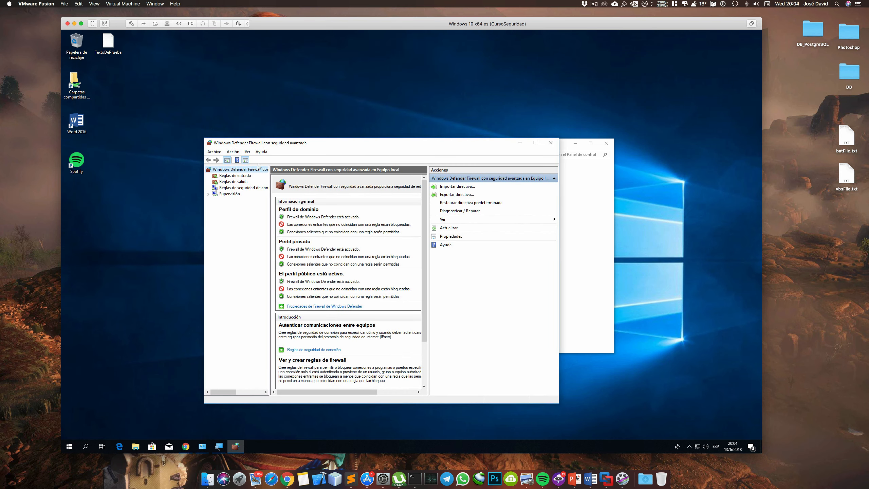
# View the outbound, connection security and inbound rules of the advanced firewall, and close its window
pyautogui.click(249, 181)
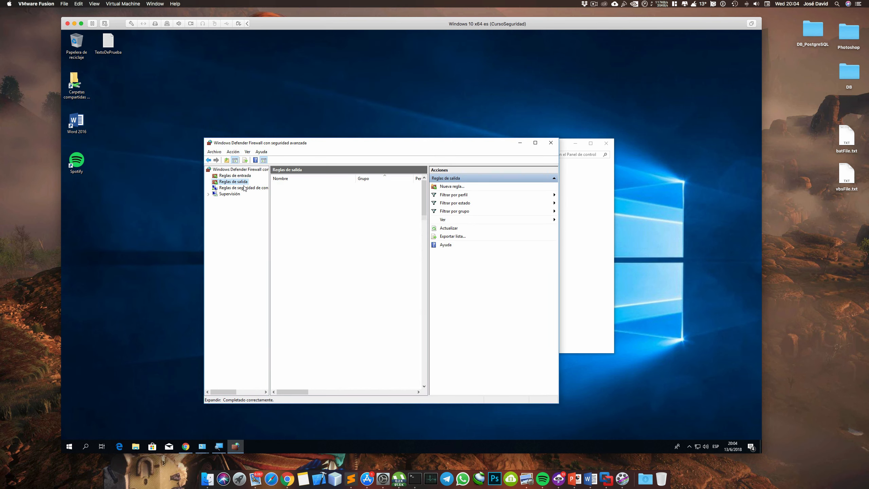
pyautogui.click(244, 189)
pyautogui.click(241, 181)
pyautogui.click(240, 176)
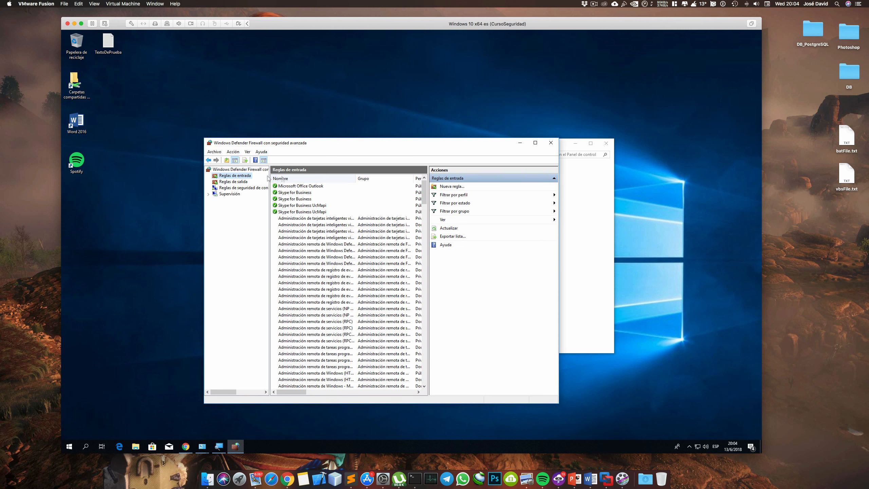
pyautogui.click(550, 143)
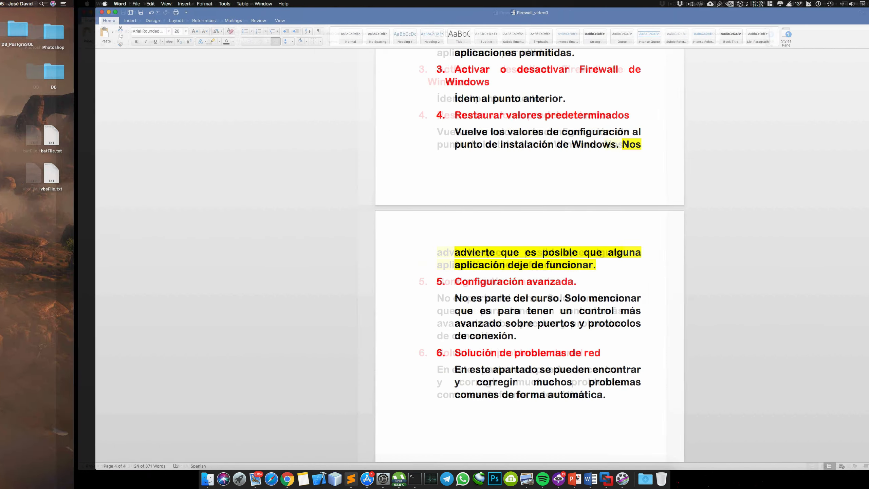
# Switch to the Word notes and select section 6, "Solución de problemas de red", with its whole paragraph to read it
pyautogui.scroll(-2, 339, 283)
pyautogui.scroll(-3, 339, 284)
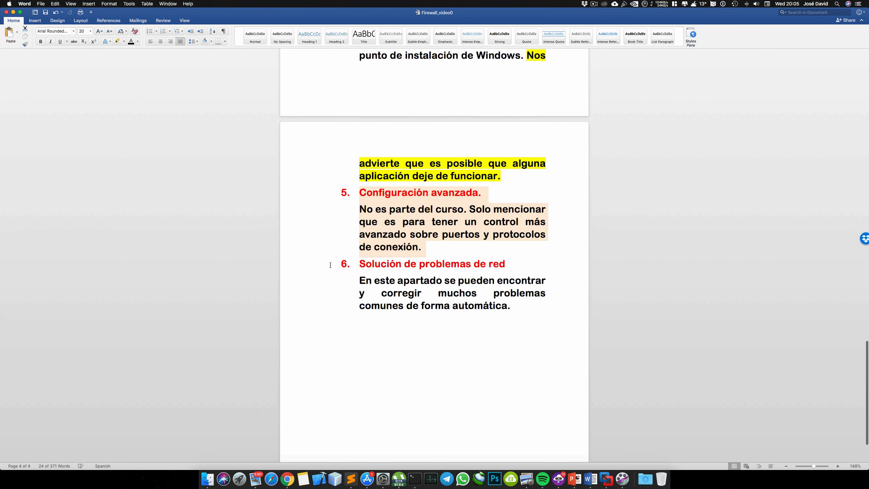
pyautogui.click(316, 267)
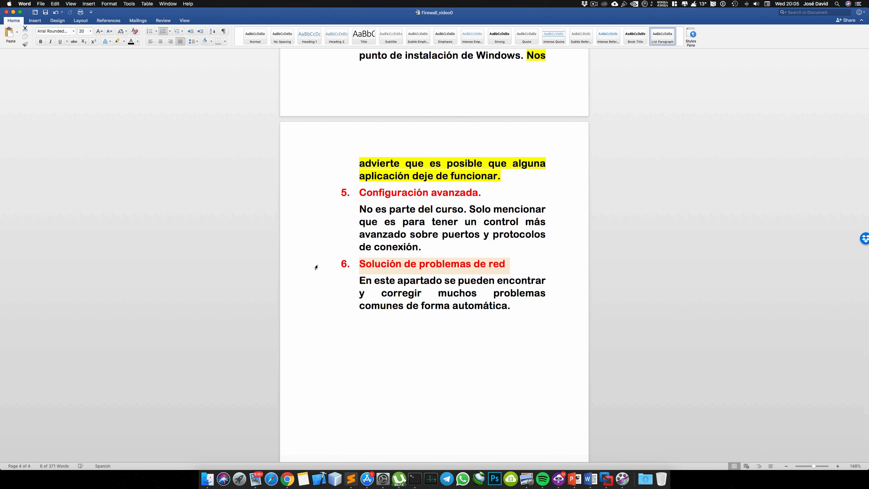
pyautogui.hotkey('shift', 'Down')
pyautogui.hotkey('shift', 'Down')
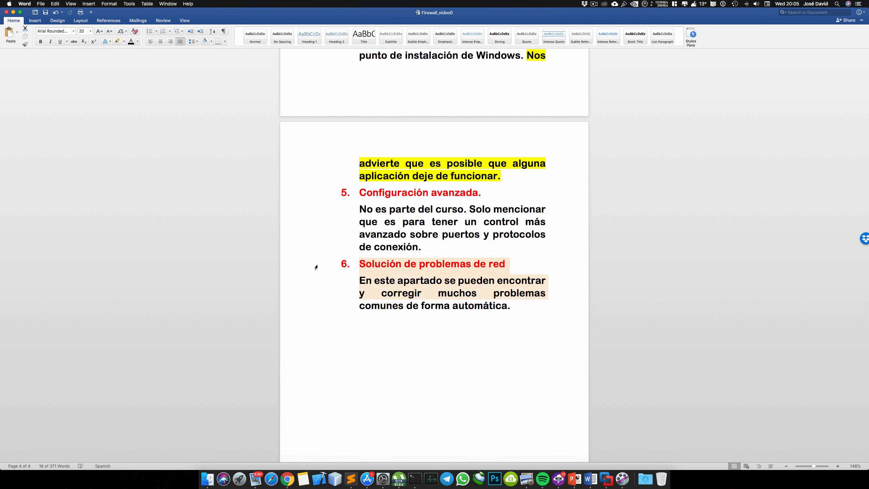
pyautogui.hotkey('shift', 'Down')
# Return to the virtual machine, open the firewall's network troubleshooting page, look through the available troubleshooters and close Settings
pyautogui.hotkey('ctrl', 'Left')
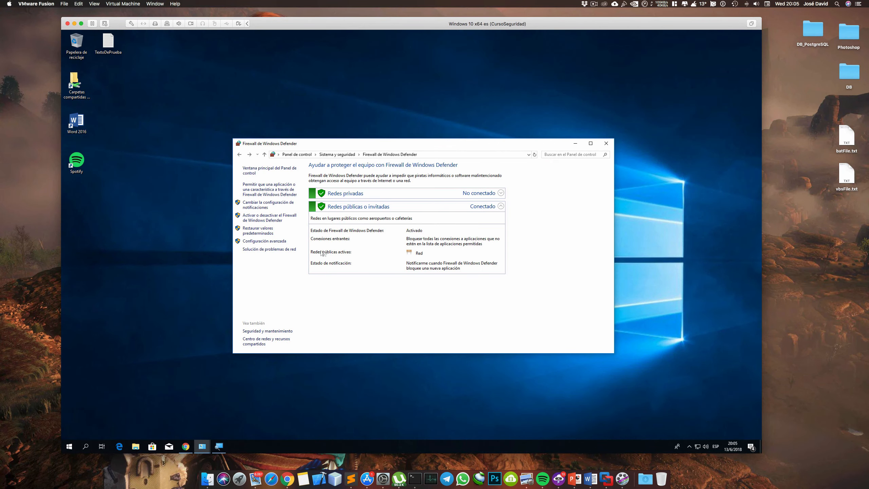
pyautogui.click(290, 249)
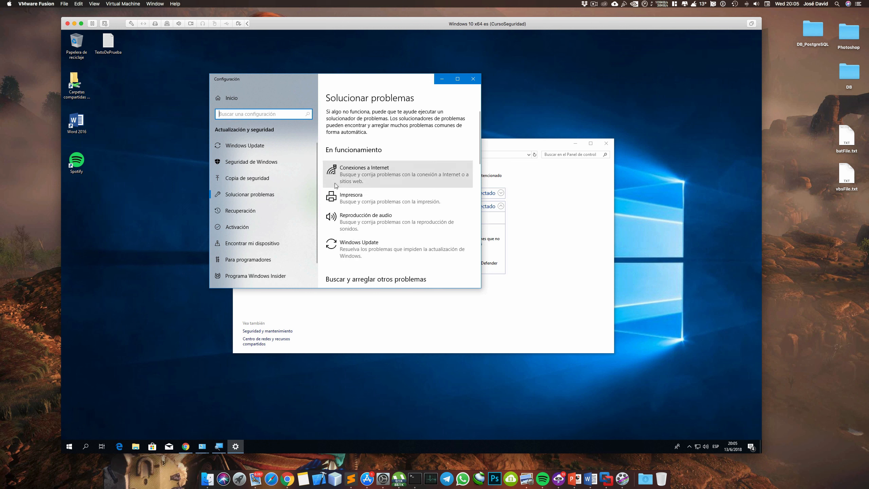
pyautogui.scroll(-10, 342, 178)
pyautogui.scroll(-5, 321, 194)
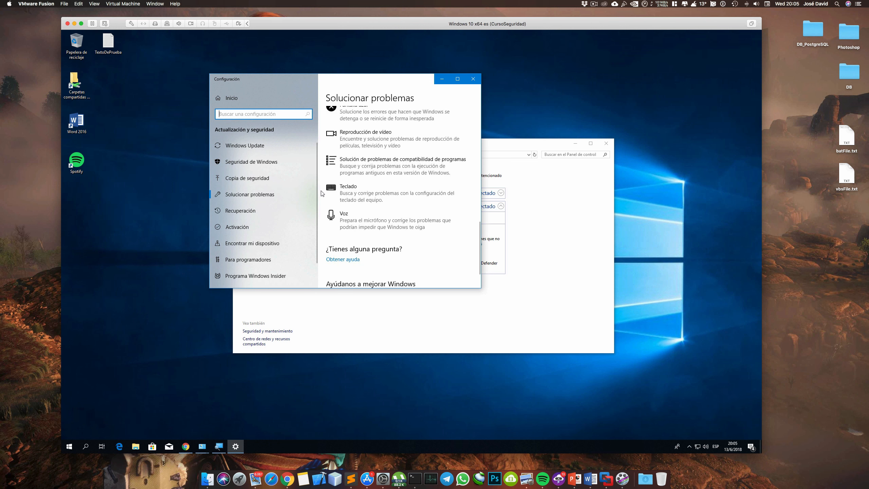
pyautogui.scroll(10, 321, 193)
pyautogui.scroll(5, 322, 193)
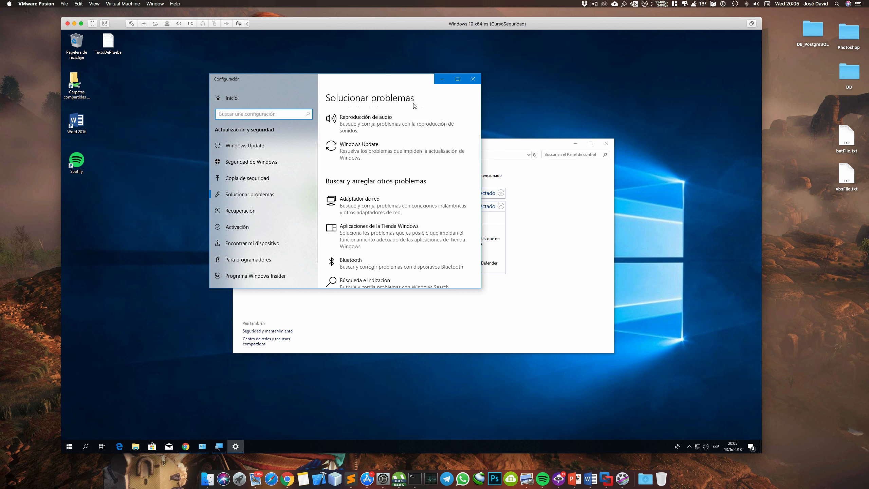
pyautogui.click(473, 79)
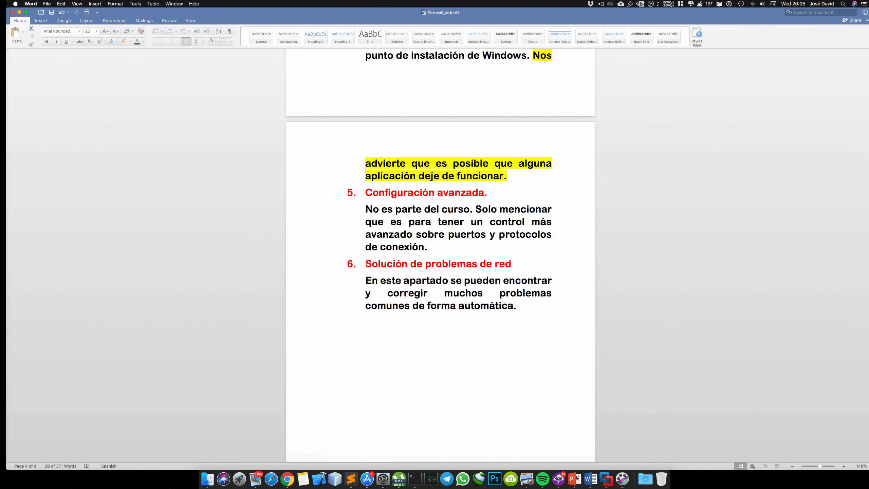
# Switch back to the Word notes and view the end of the document around section 6
pyautogui.moveTo(266, 305); pyautogui.dragTo(266, 264)
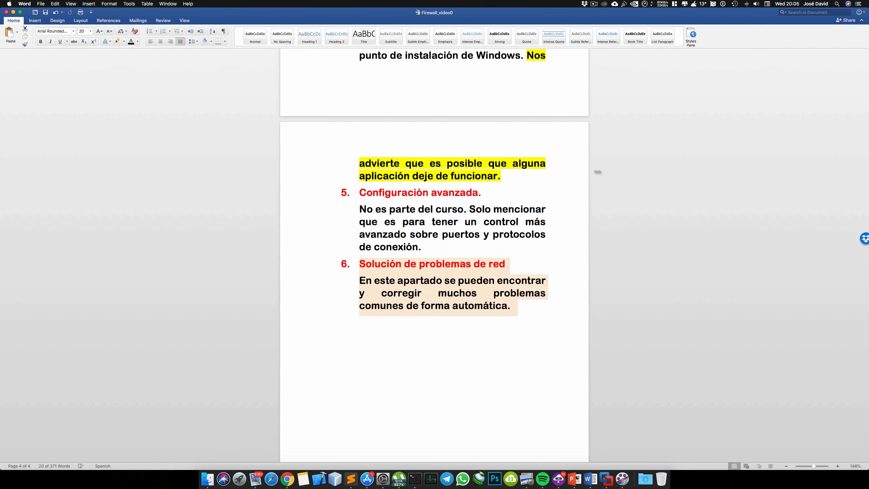
pyautogui.scroll(-4, 517, 212)
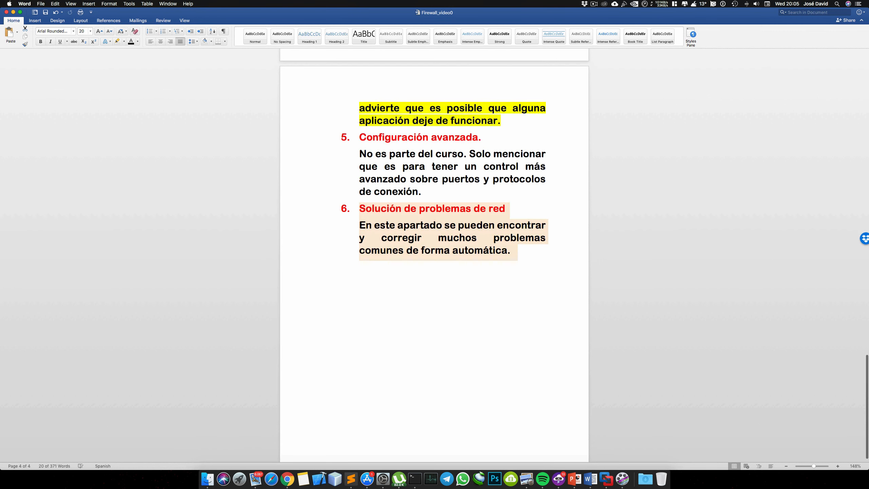
pyautogui.scroll(1, 542, 166)
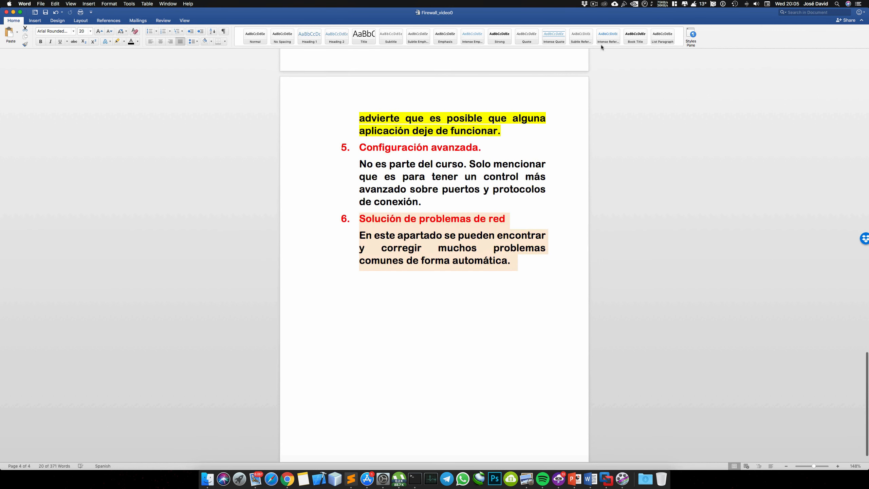